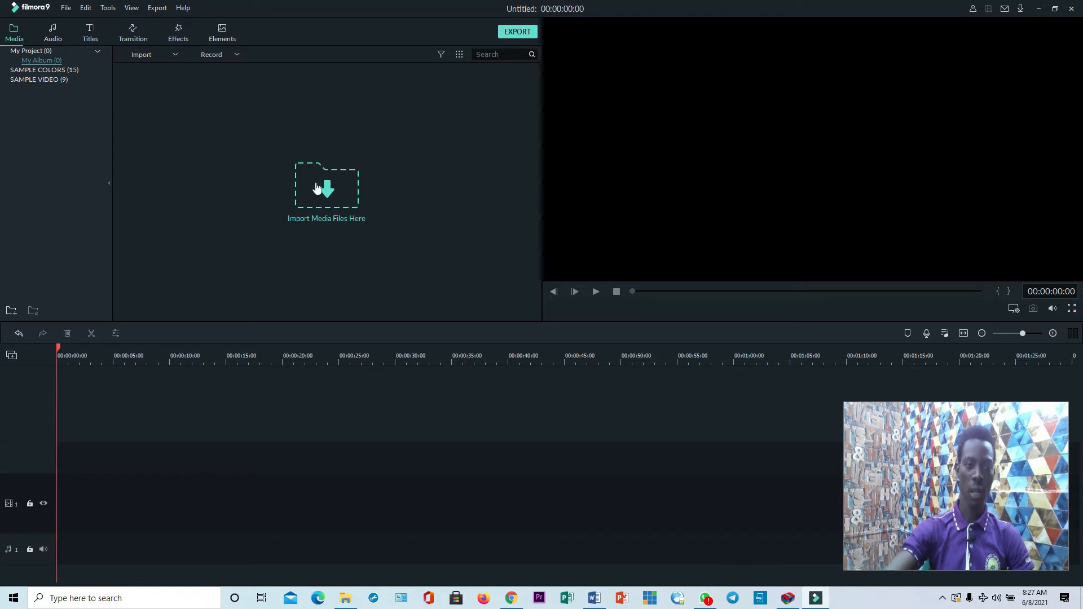
# Import the video WIN_20210608_08_20_25_Pro from the VIDEO LESSONS folder under MY VIDEO EDITING LESSONS on drive D
pyautogui.click(328, 189)
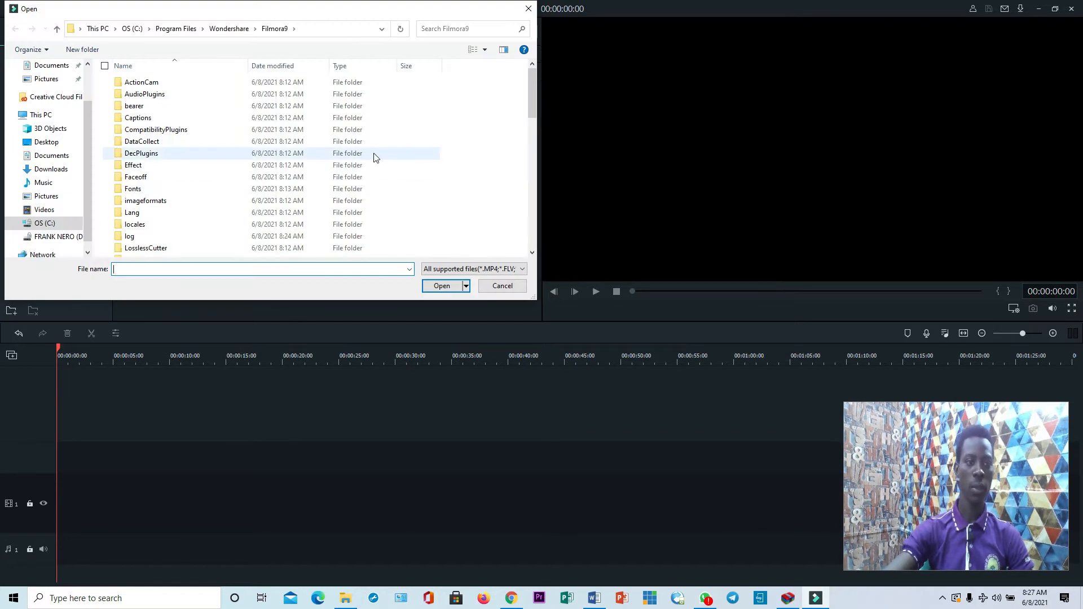
pyautogui.click(56, 236)
pyautogui.doubleClick(253, 96)
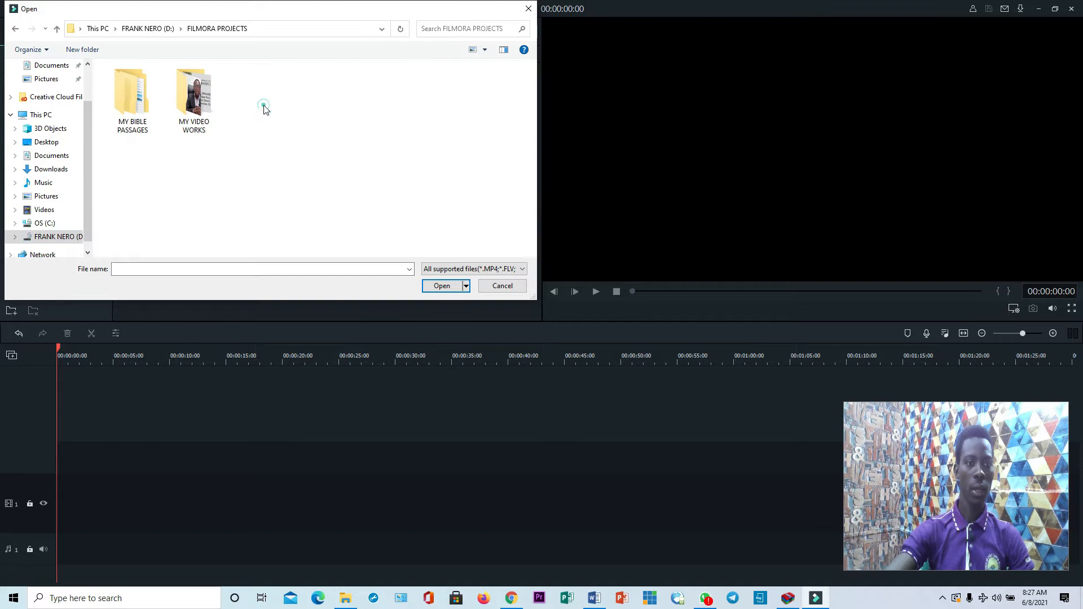
pyautogui.doubleClick(193, 96)
pyautogui.scroll(-3, 291, 139)
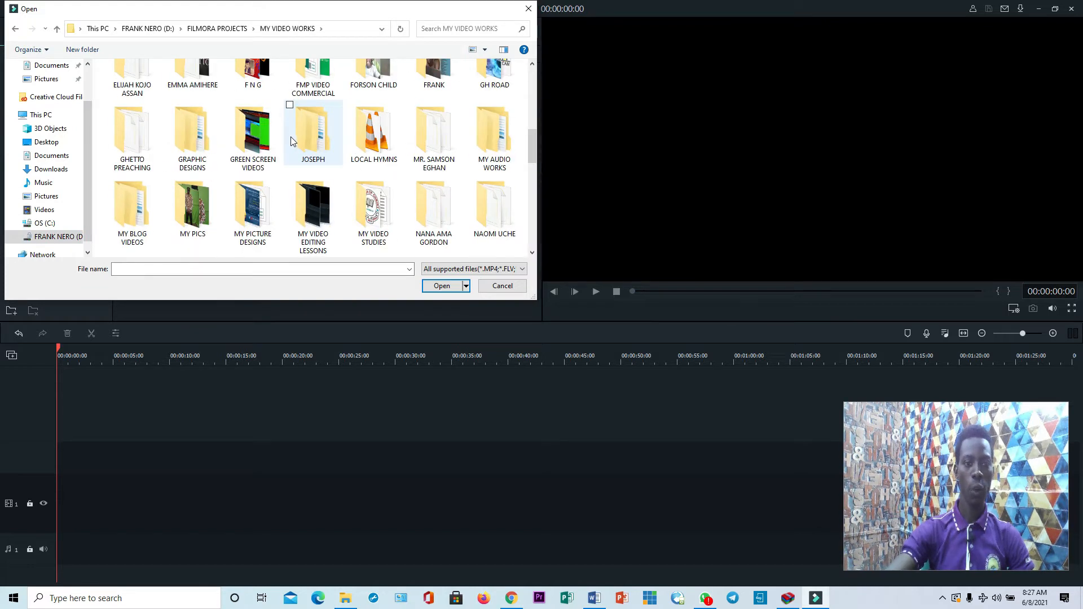
pyautogui.doubleClick(312, 199)
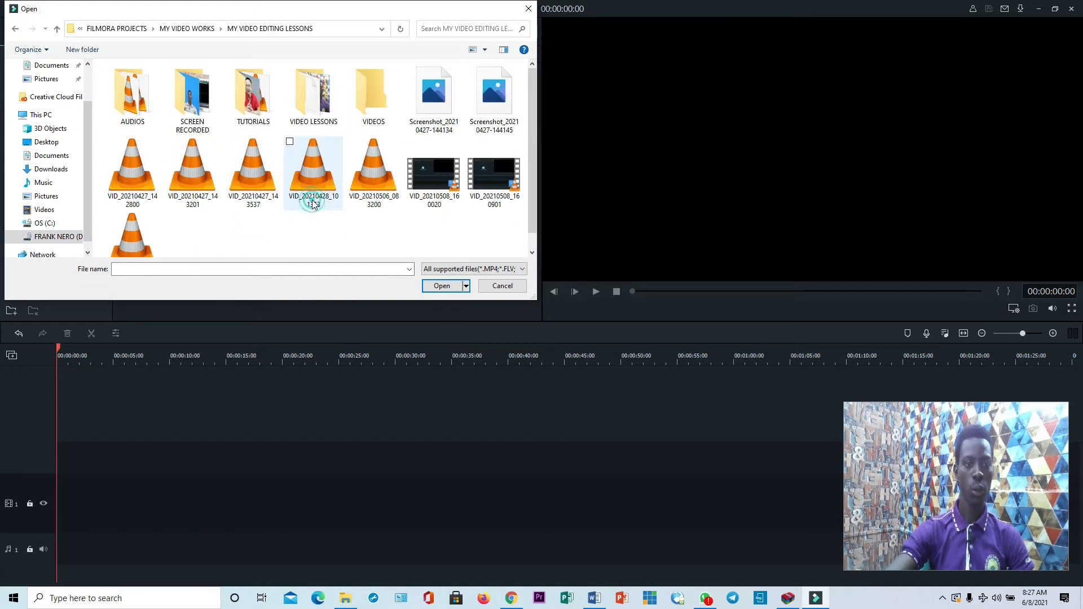
pyautogui.doubleClick(313, 93)
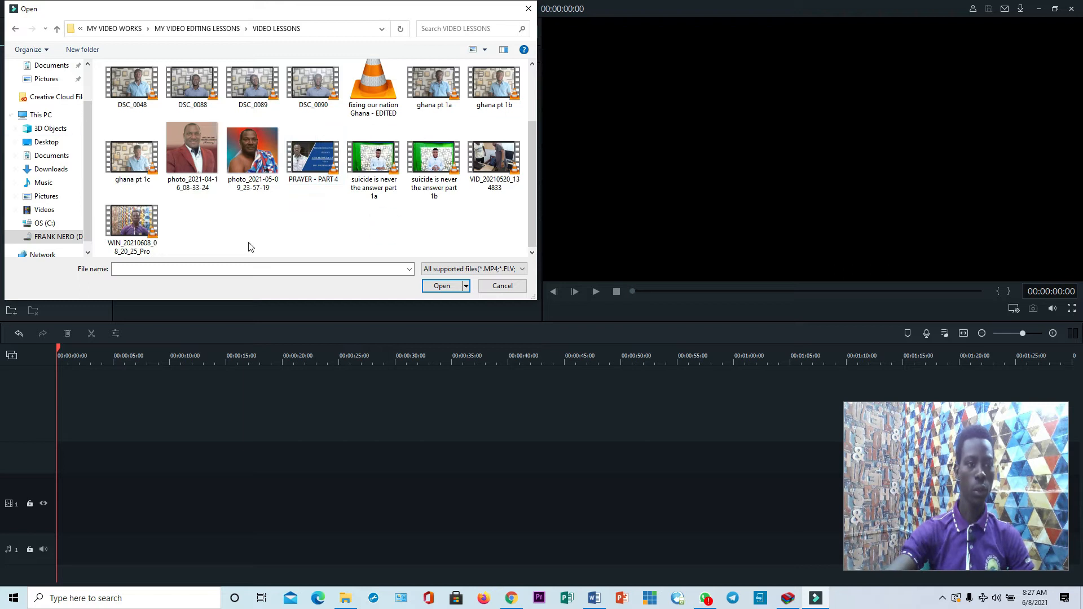
pyautogui.click(136, 225)
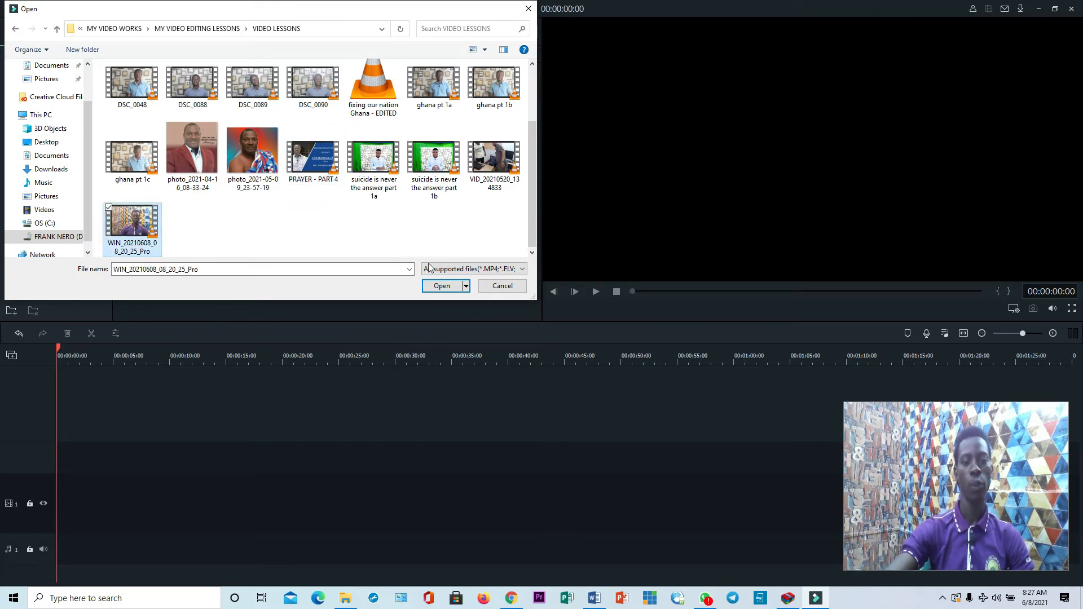
pyautogui.moveTo(316, 11); pyautogui.dragTo(873, 40)
pyautogui.click(968, 307)
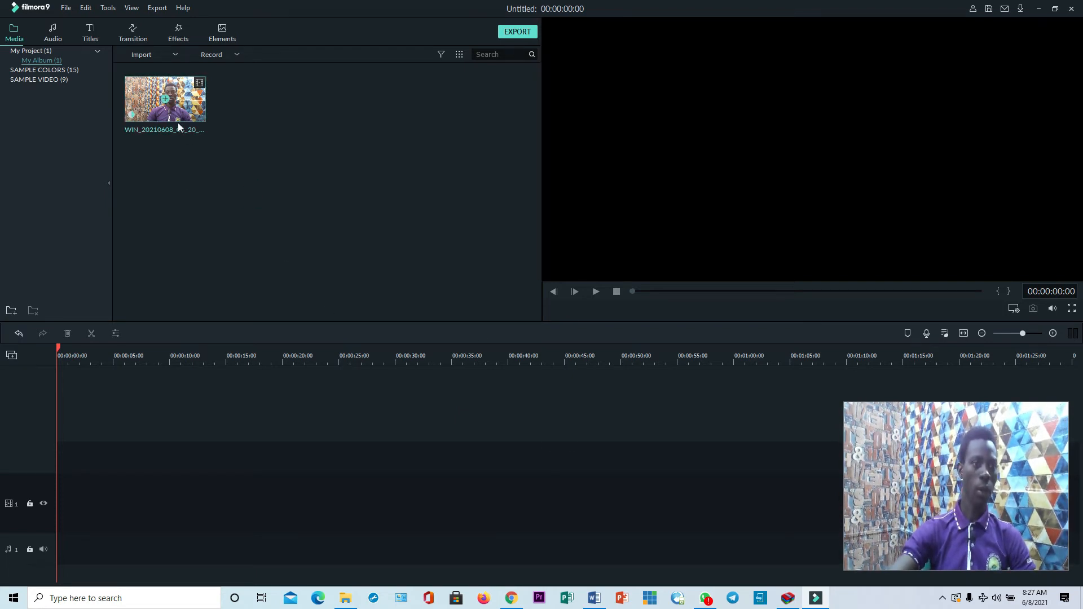
# Place the imported video at the start of video track 1 and match the project settings to the media
pyautogui.moveTo(237, 249); pyautogui.dragTo(4, 518)
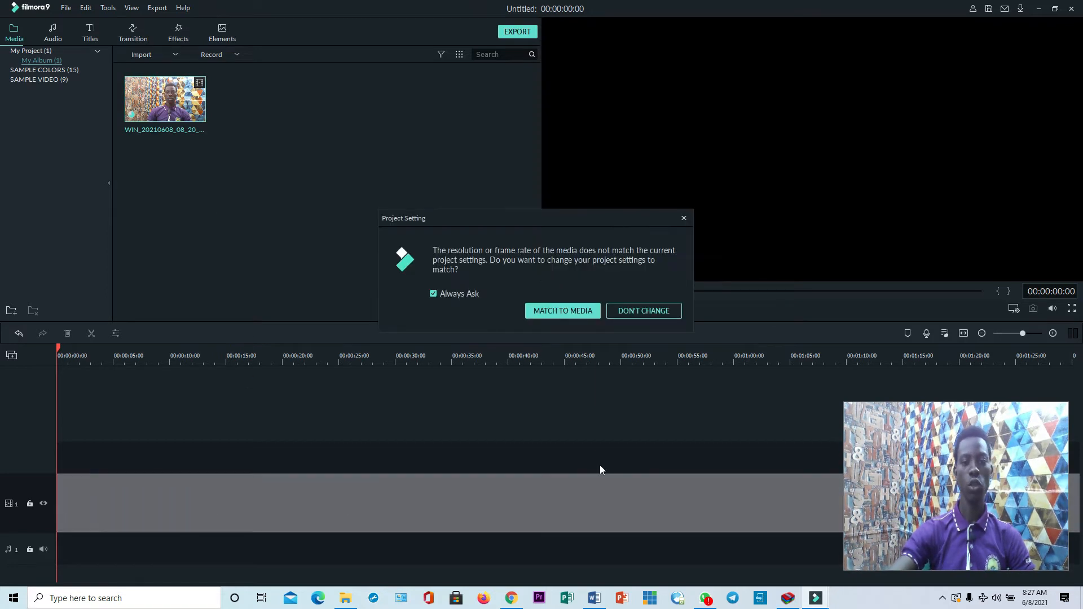
pyautogui.click(567, 310)
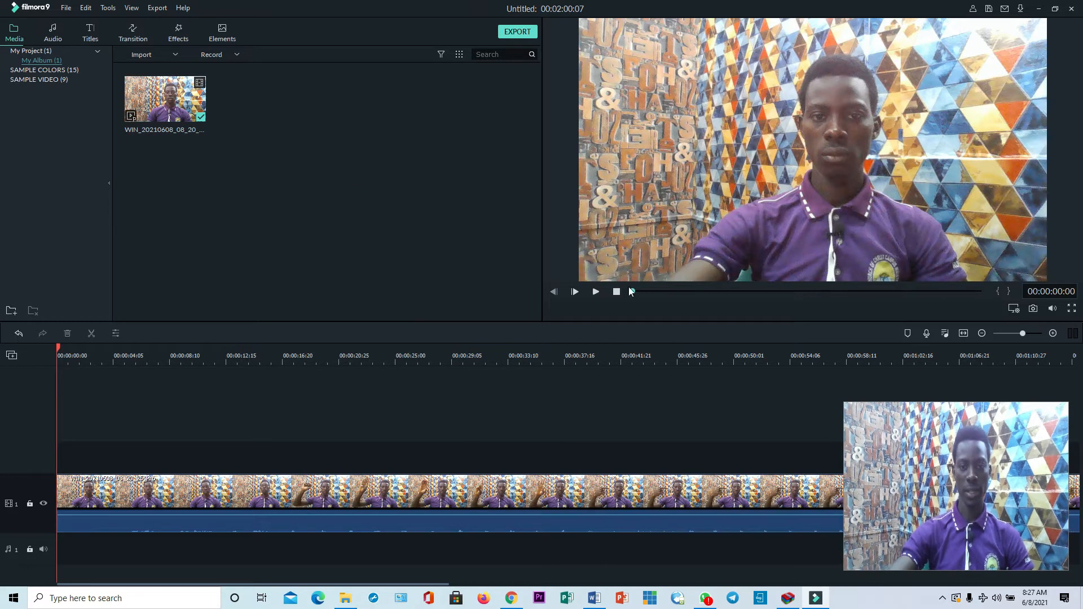
pyautogui.click(614, 525)
pyautogui.click(610, 535)
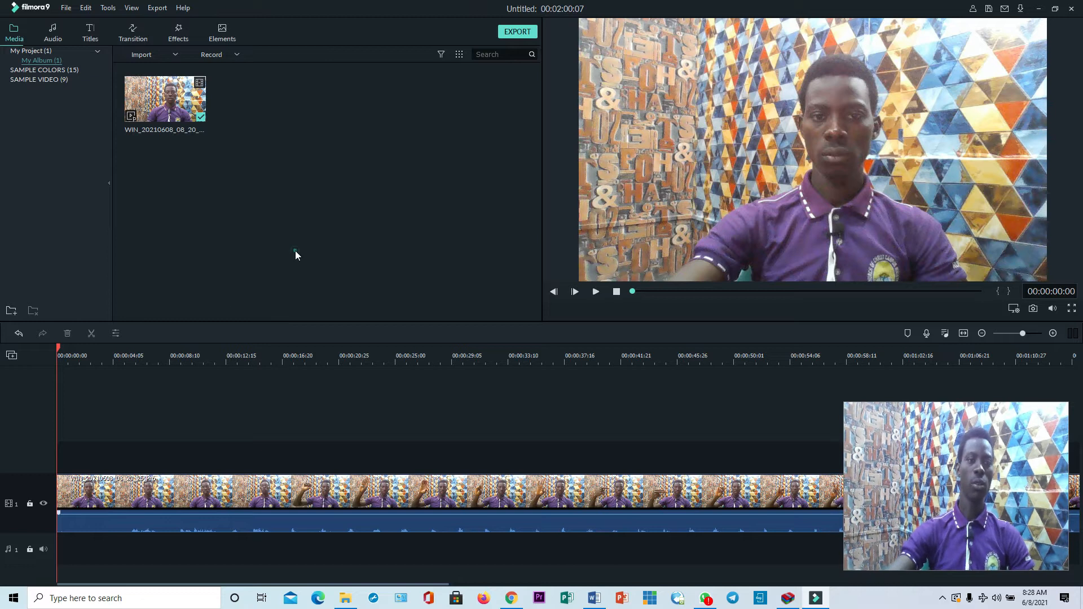
# Add the Title 29 preset from the Titles category to track 2 at the start of the timeline
pyautogui.click(88, 31)
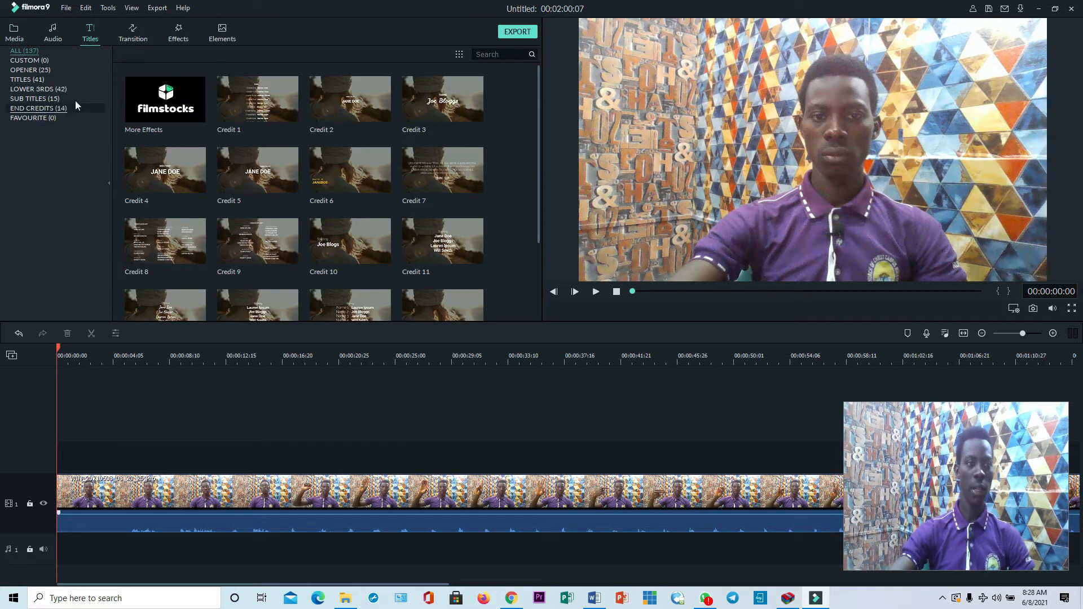
pyautogui.click(48, 82)
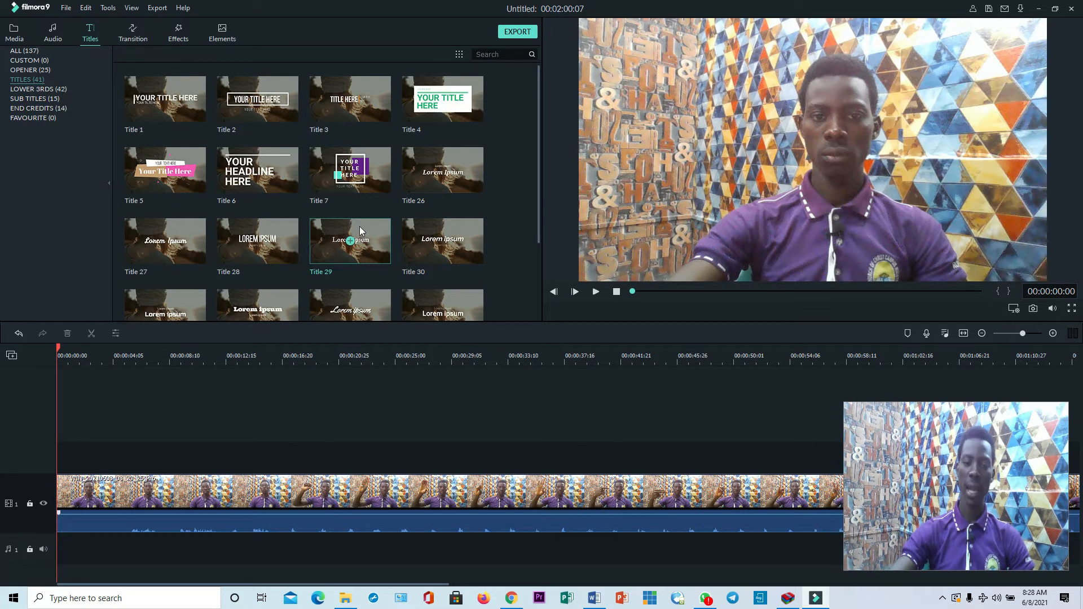
pyautogui.moveTo(360, 226); pyautogui.dragTo(55, 426)
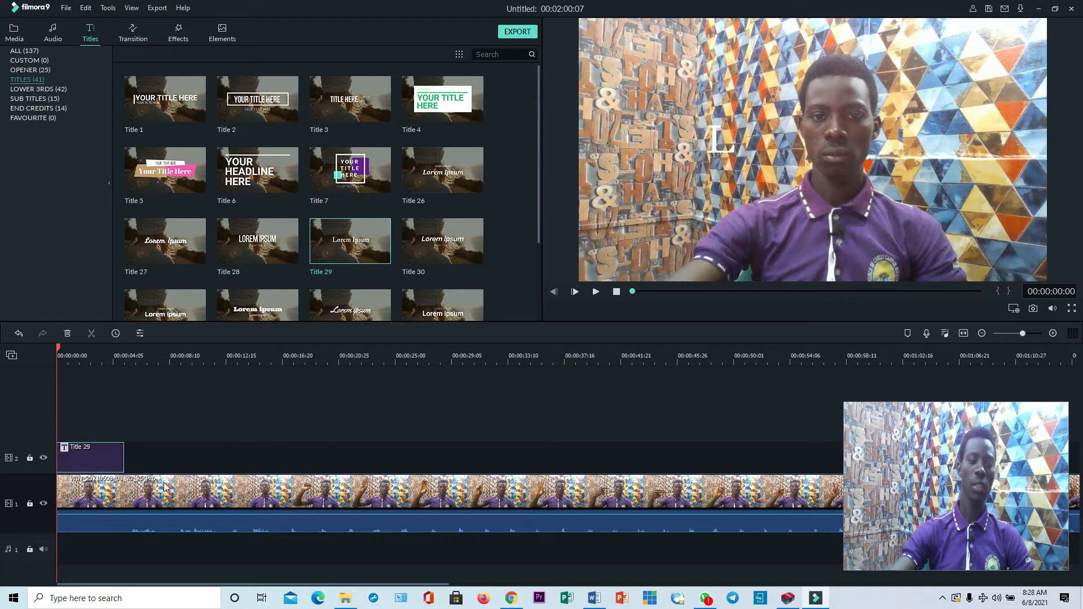
pyautogui.click(181, 547)
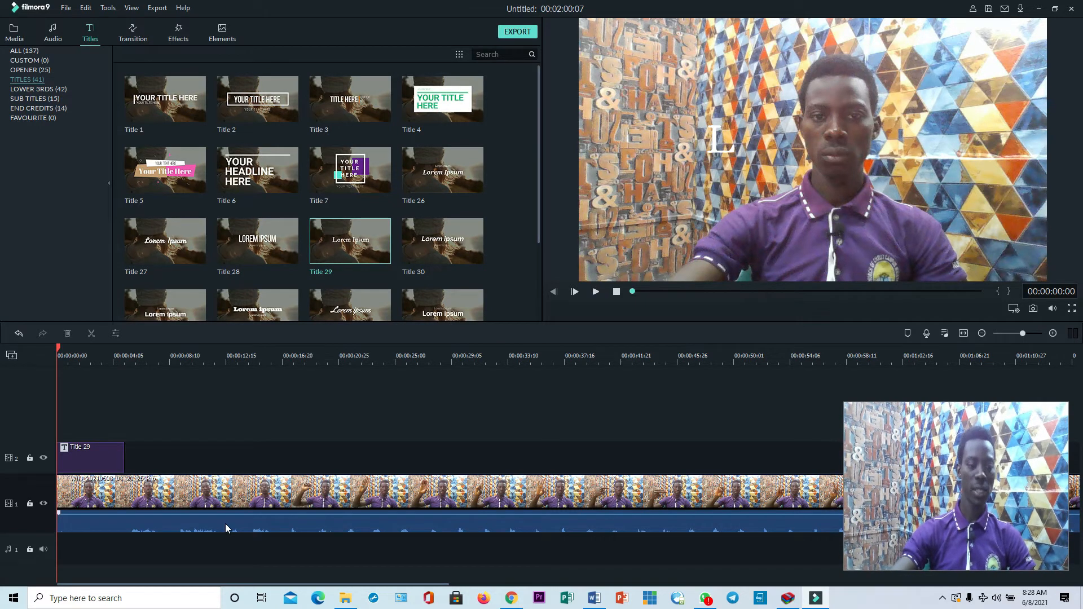
# Extend the Title 29 clip to the end of the video and preview it at about 00:00:47:21
pyautogui.moveTo(1023, 334); pyautogui.dragTo(1015, 339)
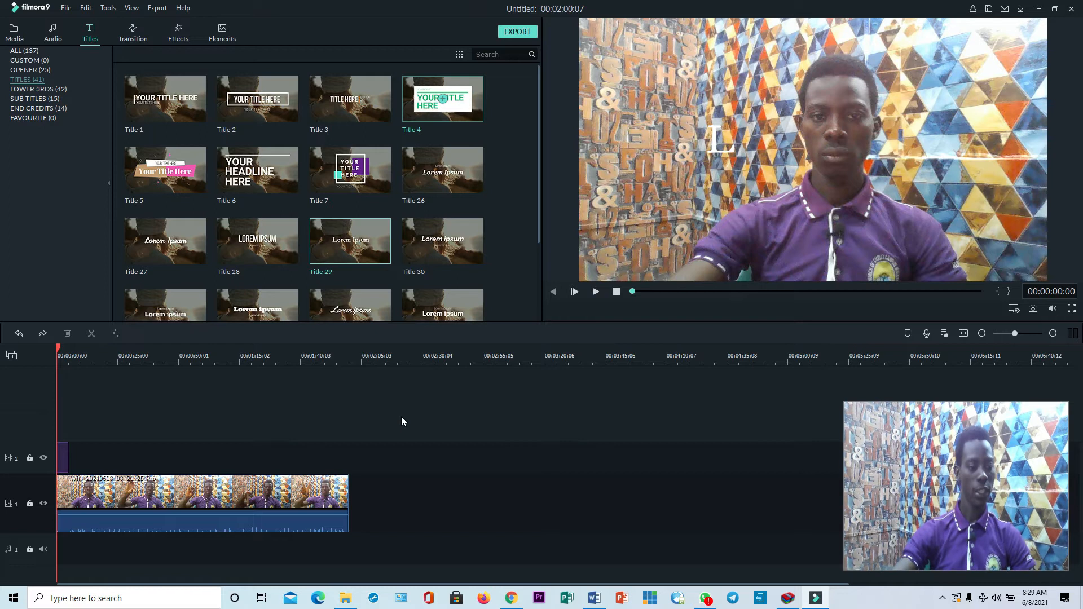
pyautogui.moveTo(66, 456); pyautogui.dragTo(348, 469)
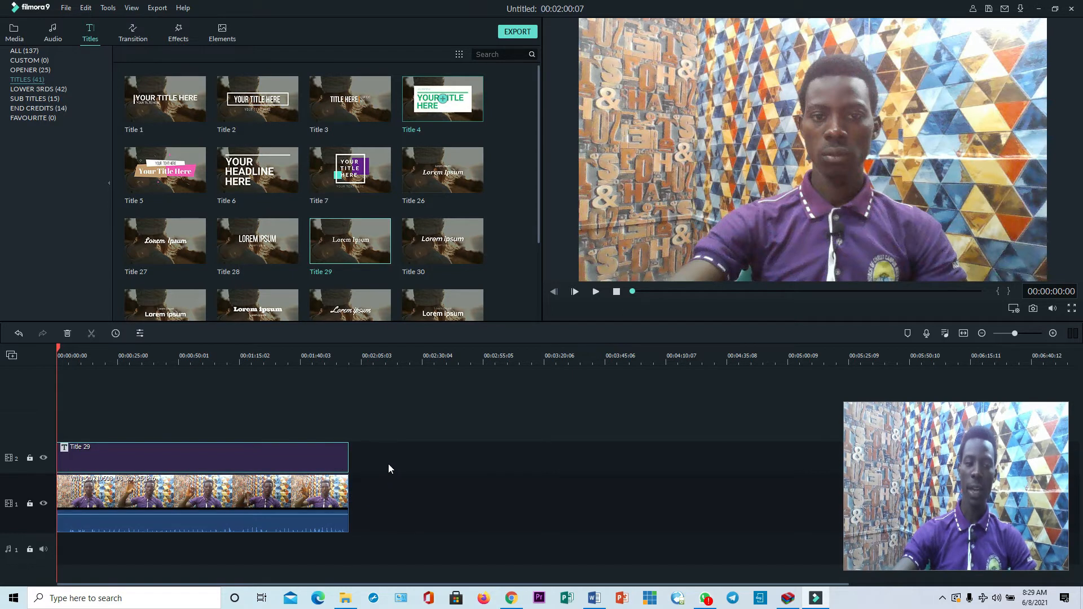
pyautogui.click(172, 364)
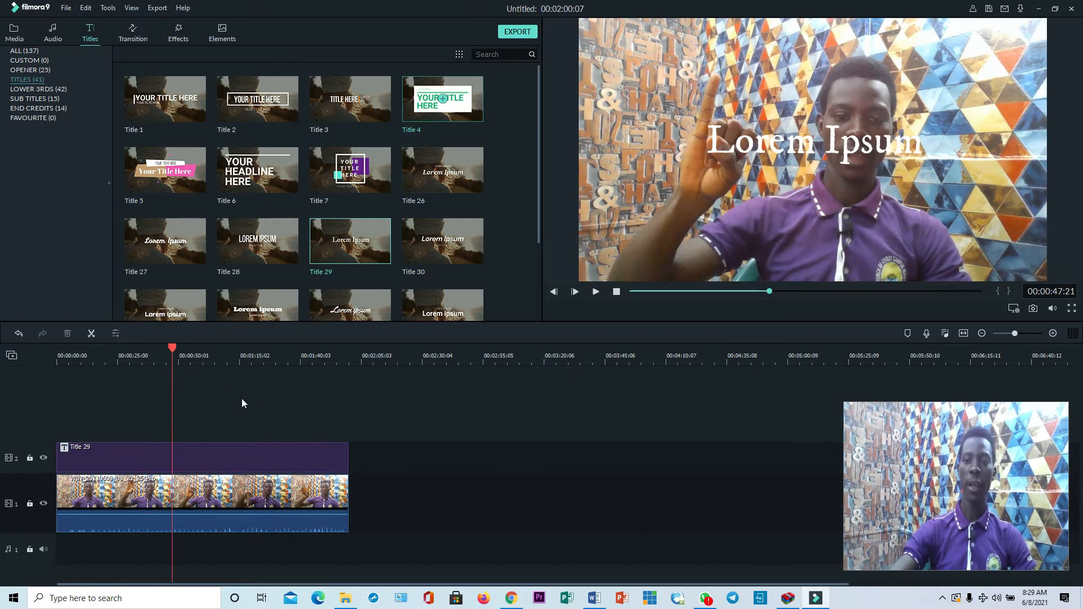
# Open the title in the advanced text editor and change its font to Georgia
pyautogui.doubleClick(191, 449)
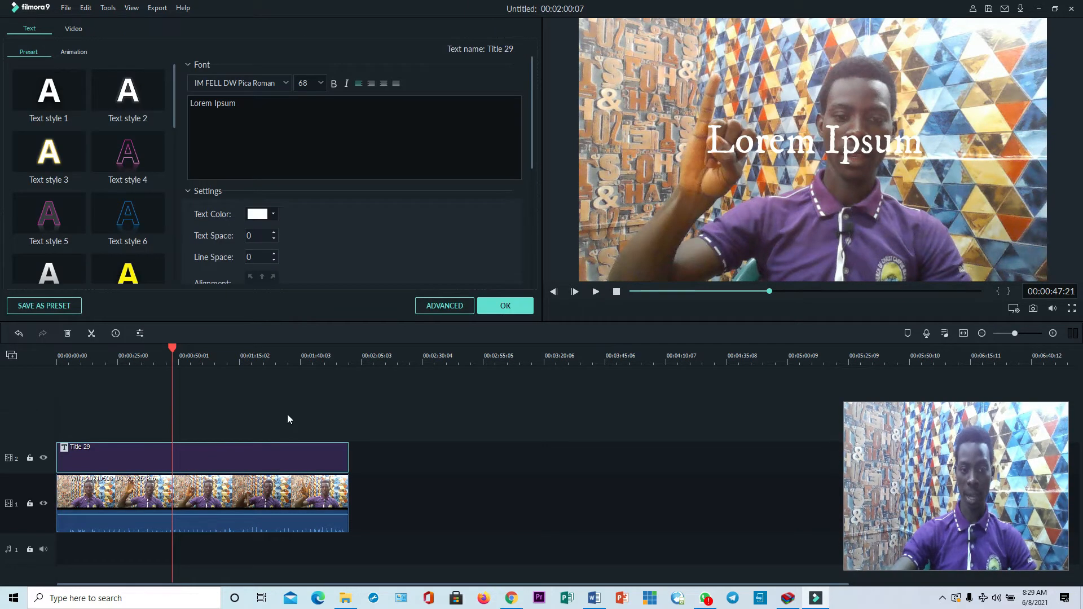
pyautogui.click(444, 306)
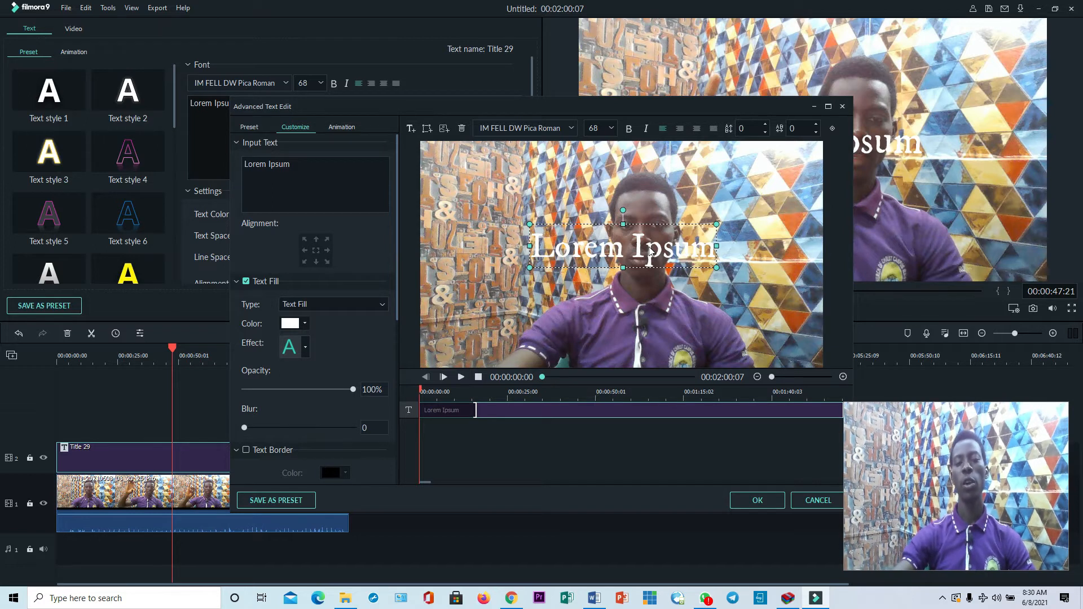
pyautogui.click(571, 129)
pyautogui.scroll(3, 553, 181)
pyautogui.scroll(1, 552, 184)
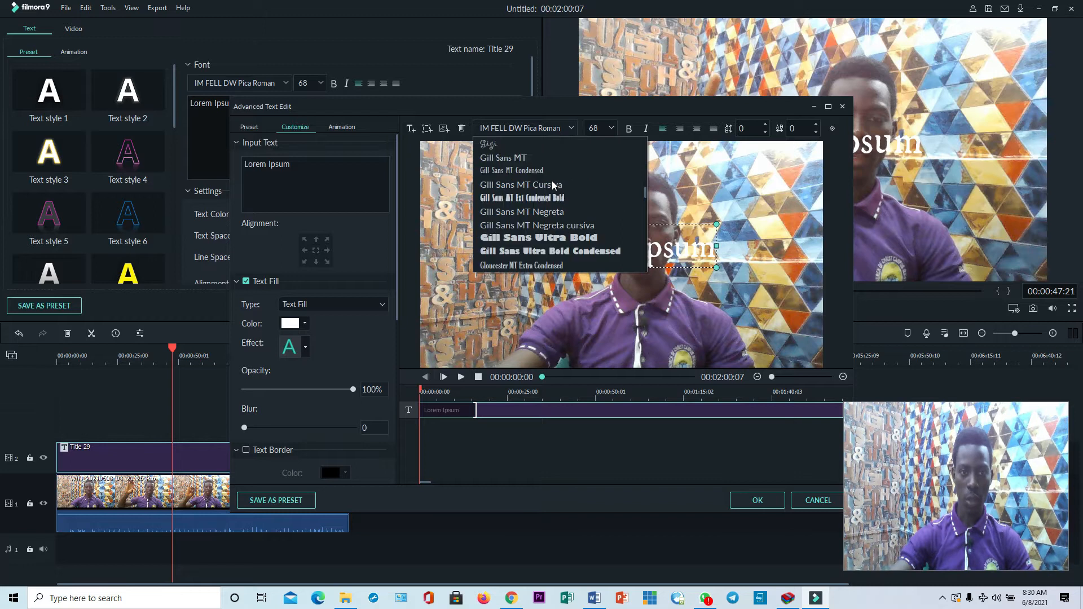
pyautogui.scroll(2, 552, 185)
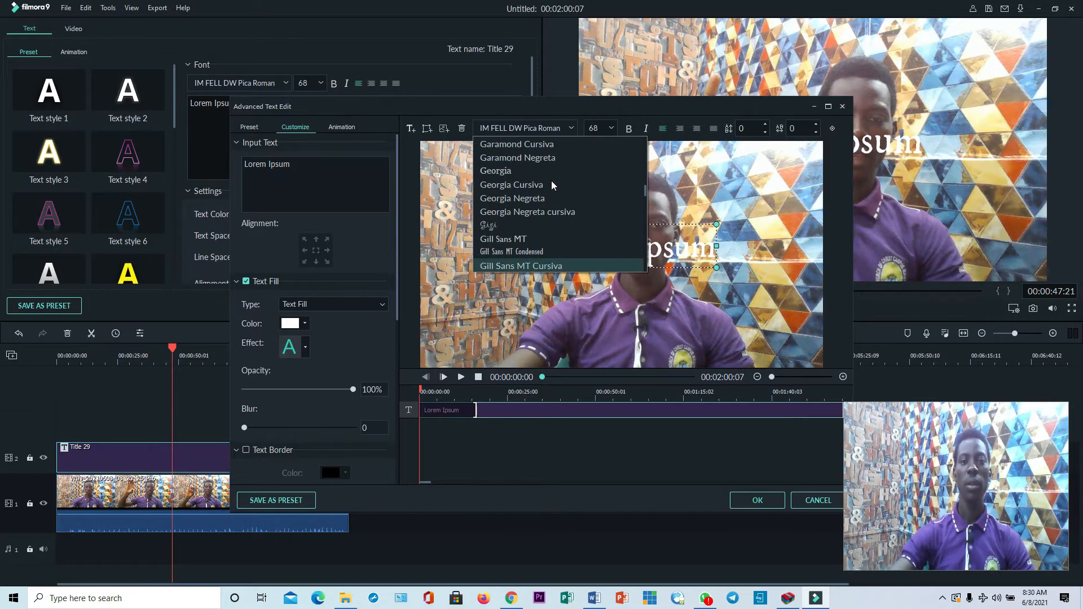
pyautogui.click(522, 171)
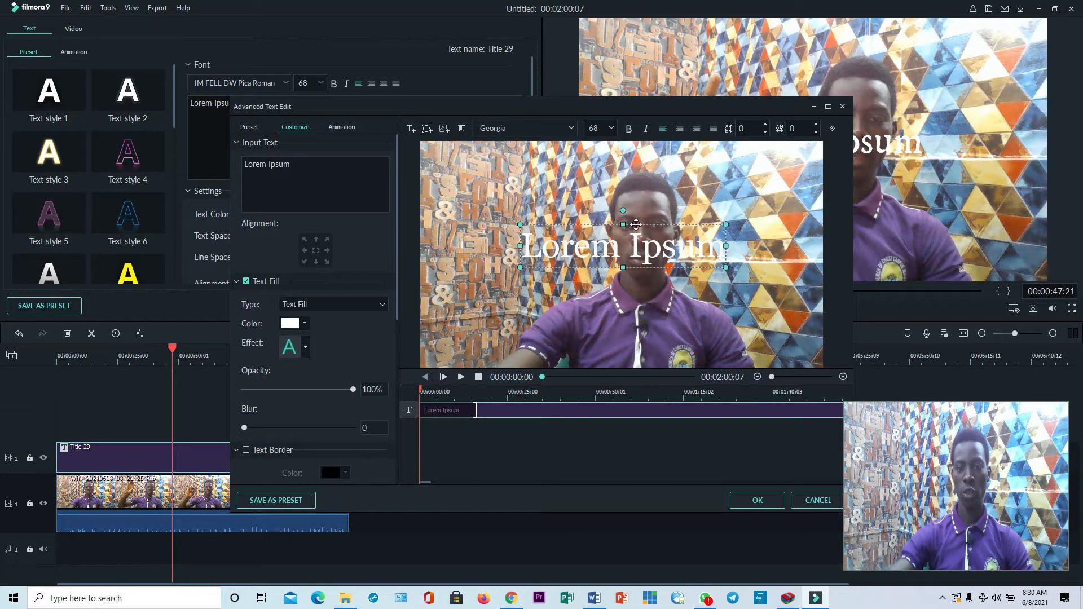
# Set the title text's font size to 80
pyautogui.click(611, 128)
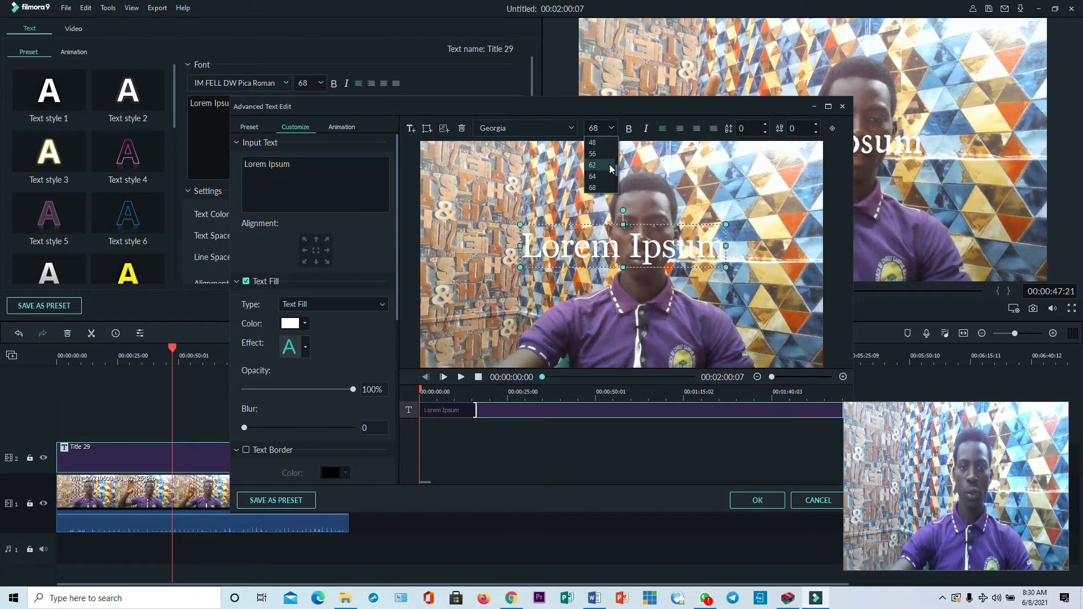
pyautogui.click(595, 176)
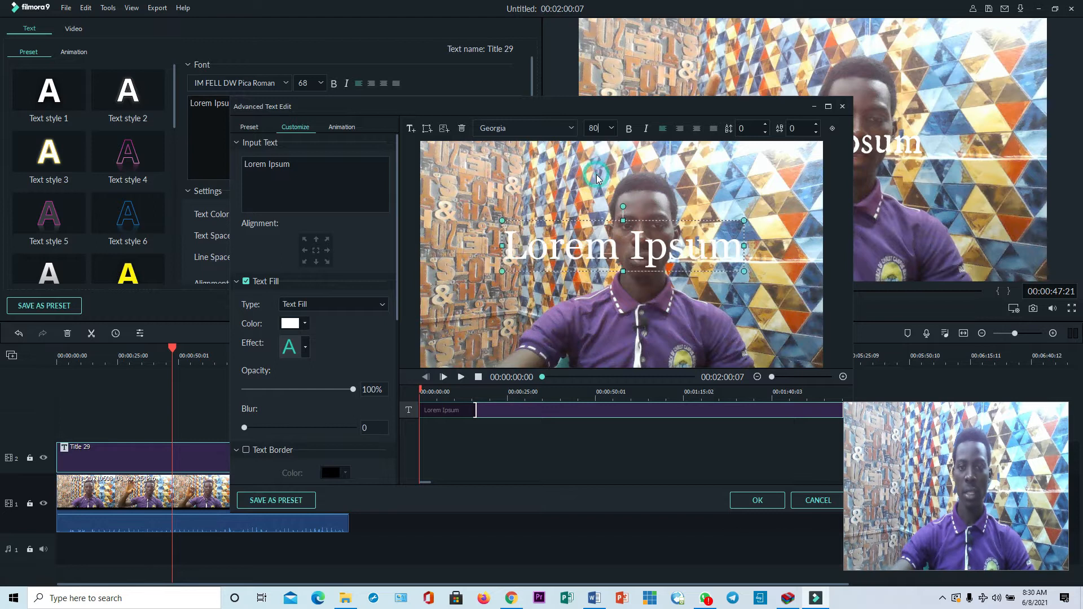
pyautogui.click(631, 256)
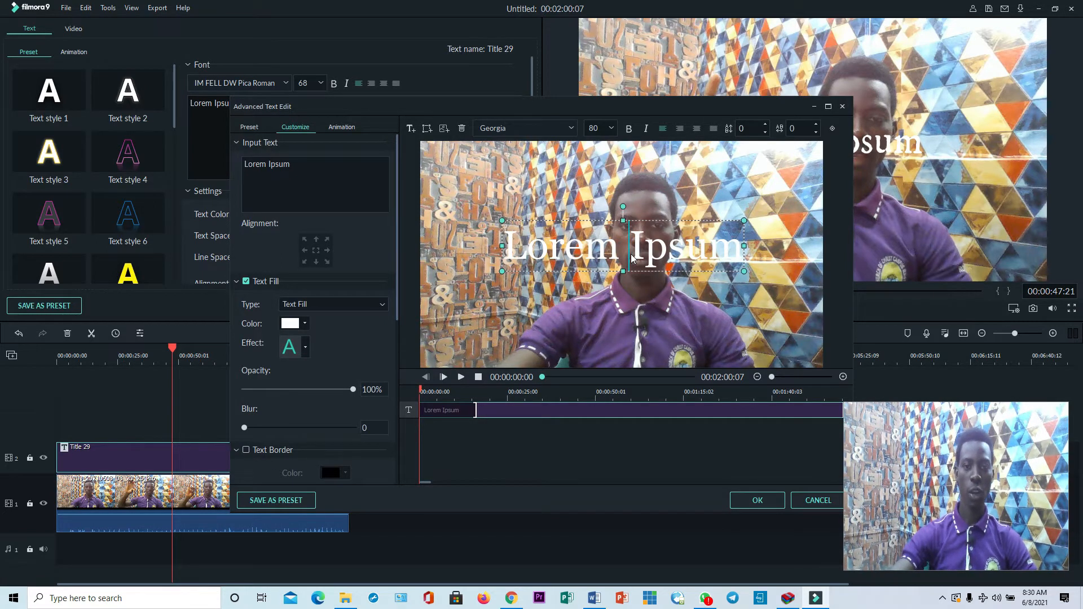
# Enable the text border on the title and set the border color to black
pyautogui.scroll(-4, 356, 340)
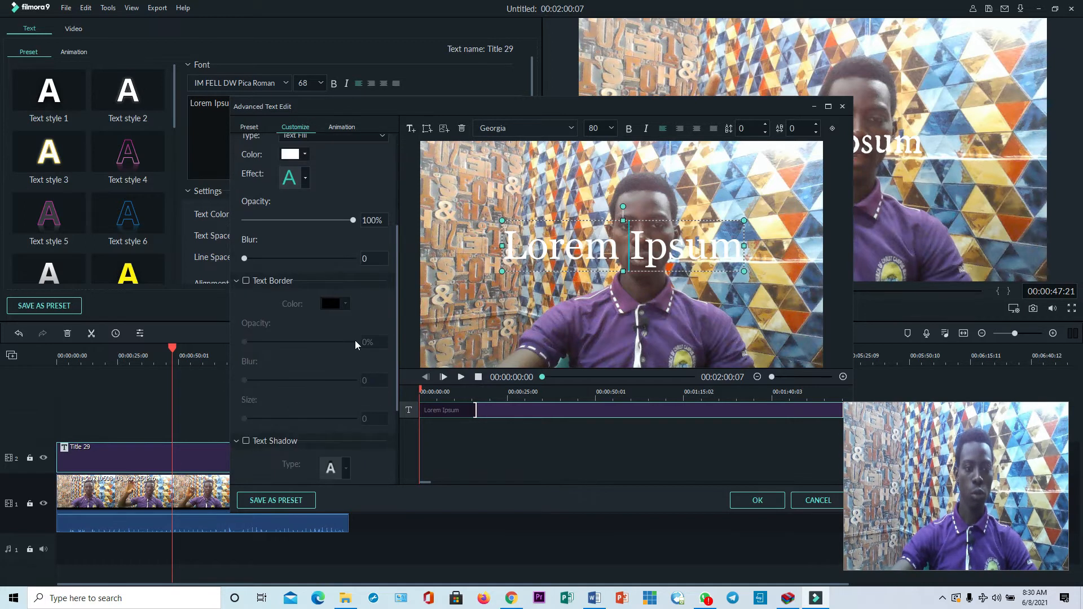
pyautogui.click(246, 280)
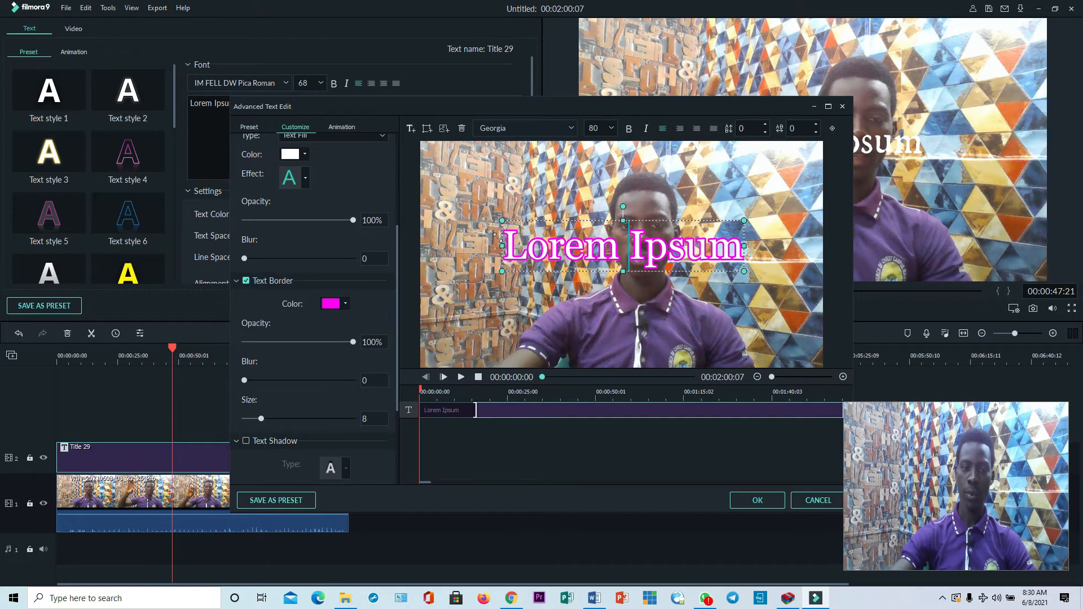
pyautogui.click(327, 305)
pyautogui.click(325, 354)
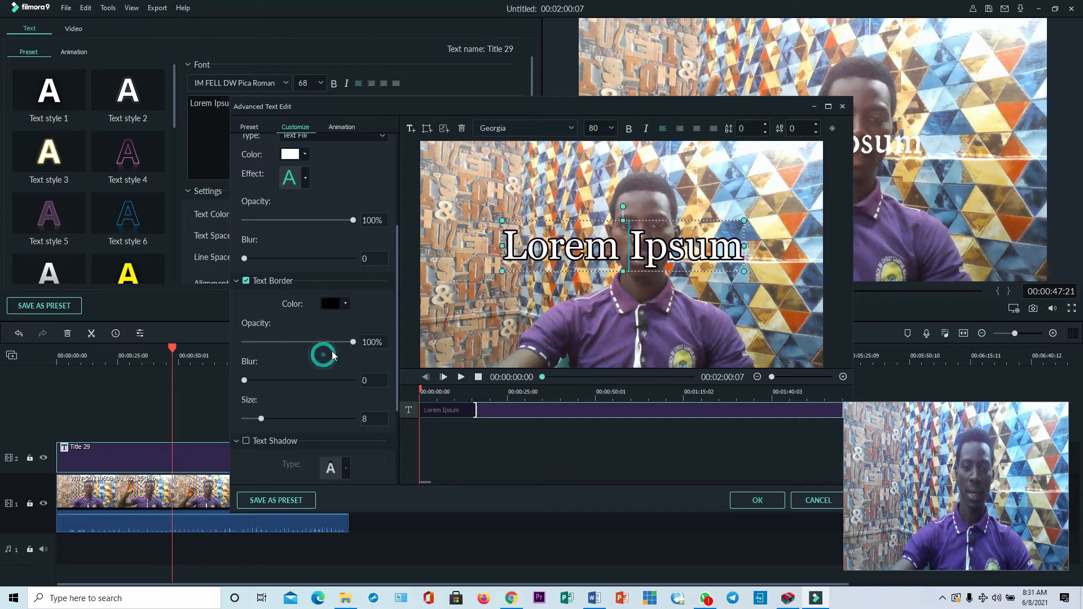
# Enable the text shadow on the title with a shadow distance of 4
pyautogui.scroll(-2, 329, 377)
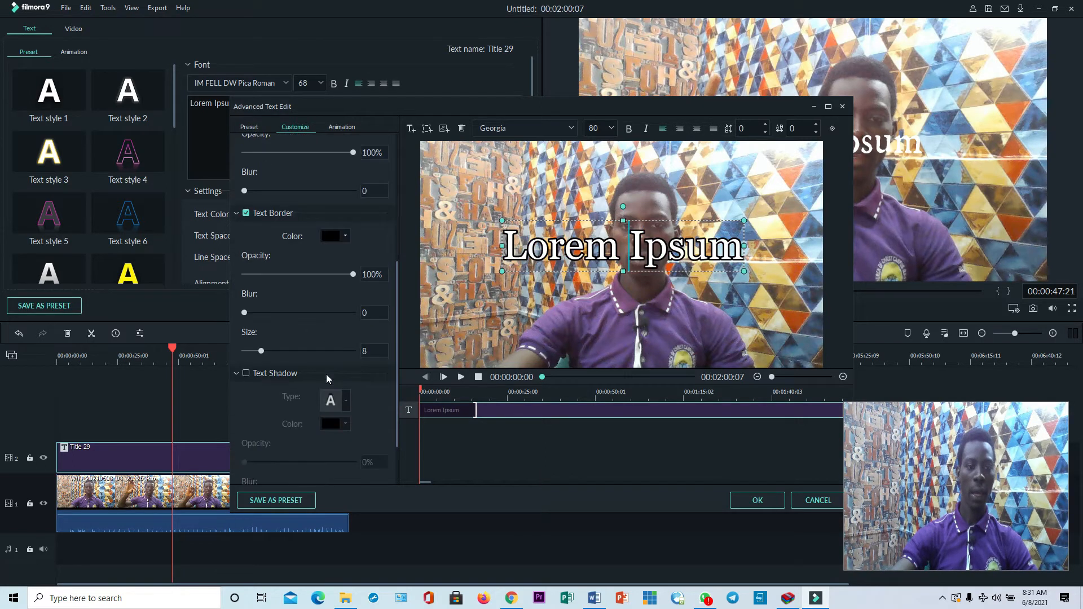
pyautogui.click(246, 306)
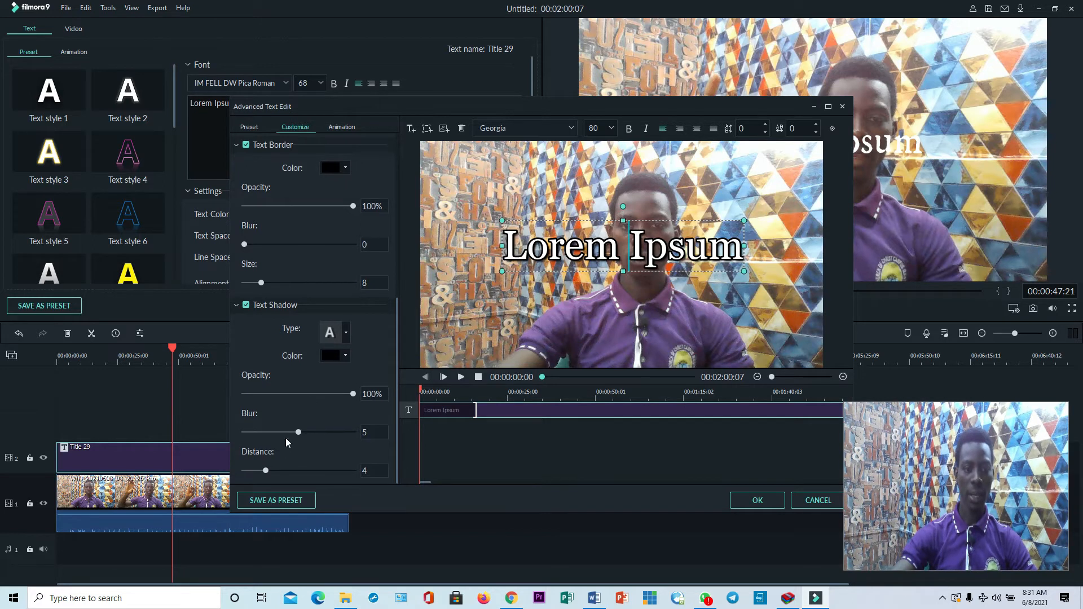
pyautogui.moveTo(266, 469)
pyautogui.mouseDown()
pyautogui.moveTo(296, 459)
pyautogui.moveTo(251, 466)
pyautogui.moveTo(275, 455)
pyautogui.moveTo(265, 464)
pyautogui.mouseUp()
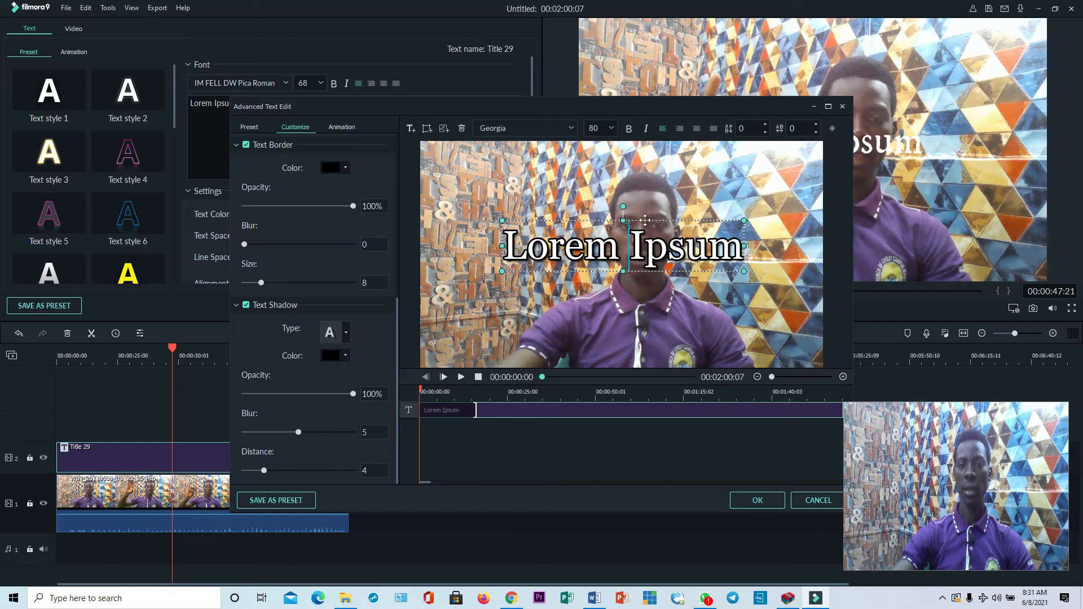
# Move the title text slightly lower on the video frame and leave it selected
pyautogui.moveTo(645, 221); pyautogui.dragTo(649, 227)
pyautogui.click(658, 203)
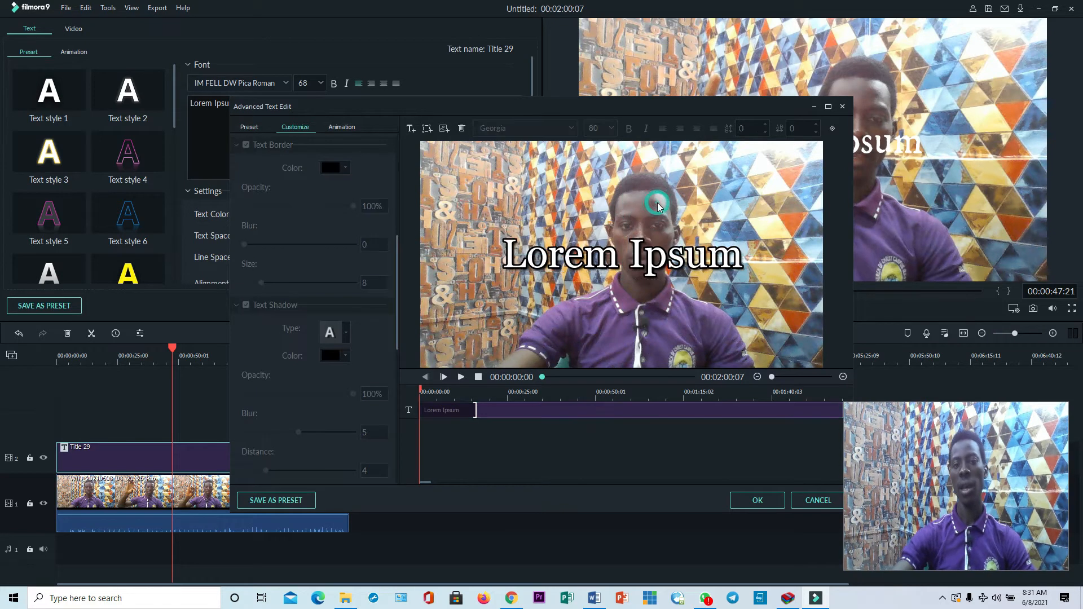
pyautogui.click(638, 269)
pyautogui.click(701, 163)
pyautogui.click(634, 257)
pyautogui.click(671, 198)
pyautogui.click(662, 260)
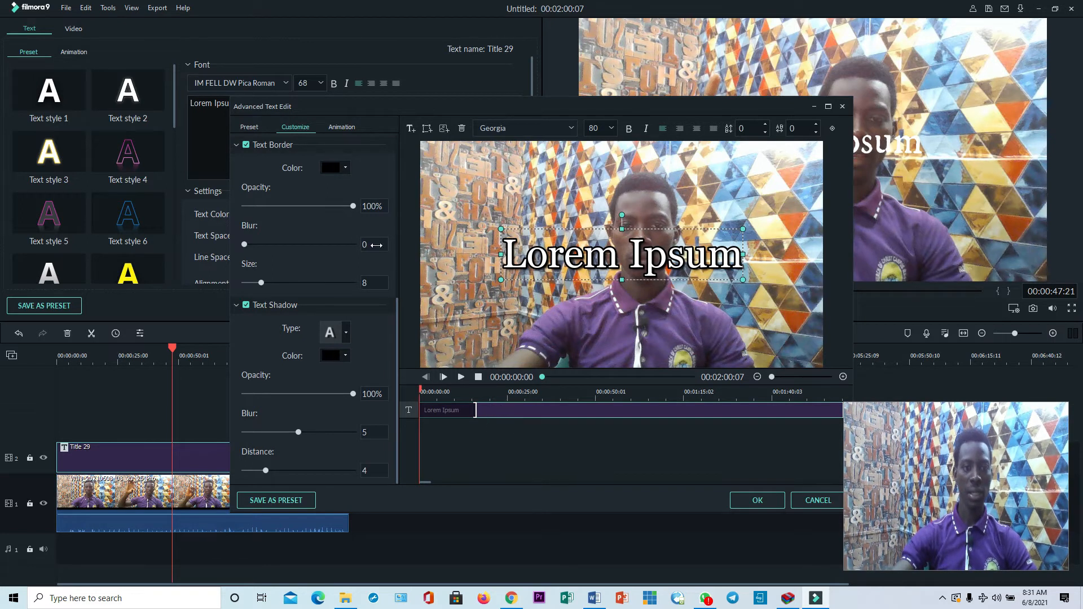
# Set the title text's animation to No Animation
pyautogui.click(350, 128)
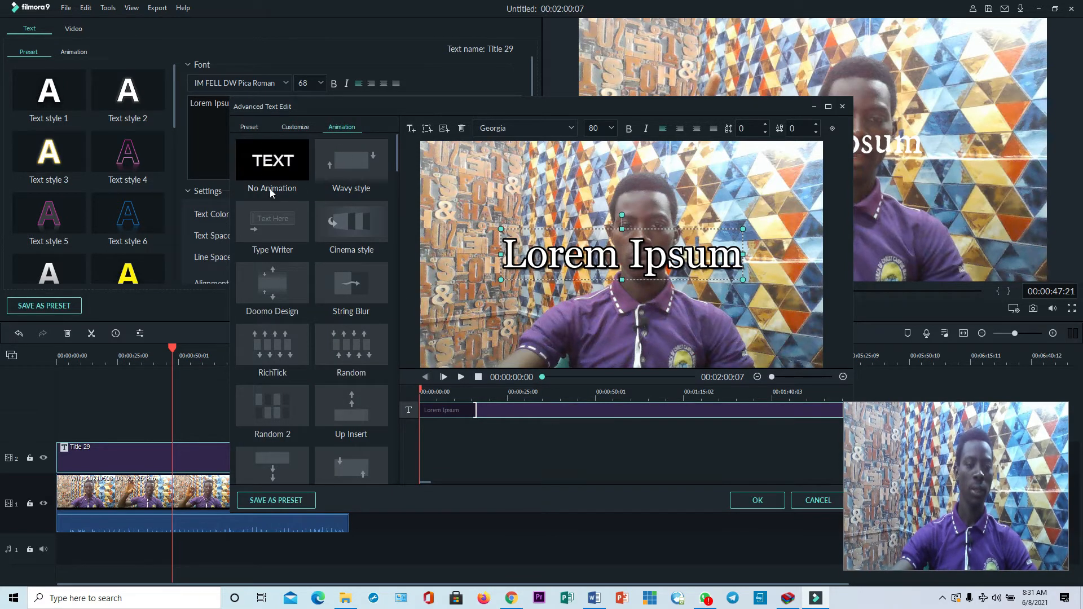
pyautogui.click(270, 191)
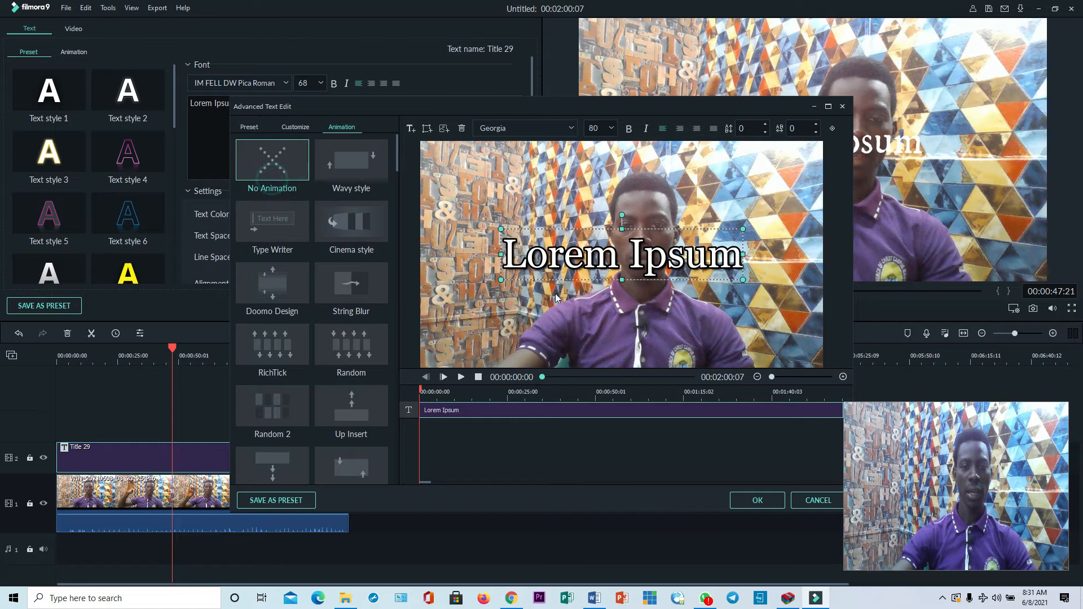
# Play the title preview from the start to about 00:00:16 in the advanced text editor
pyautogui.click(594, 337)
pyautogui.moveTo(626, 106); pyautogui.dragTo(547, 97)
pyautogui.click(544, 243)
pyautogui.click(568, 192)
pyautogui.click(546, 257)
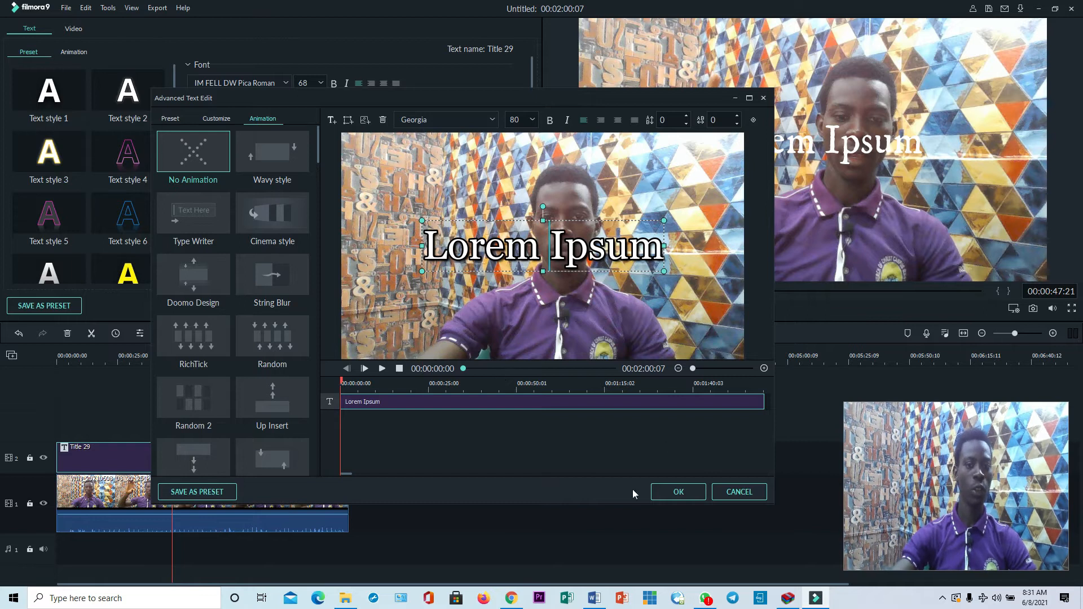
pyautogui.click(382, 369)
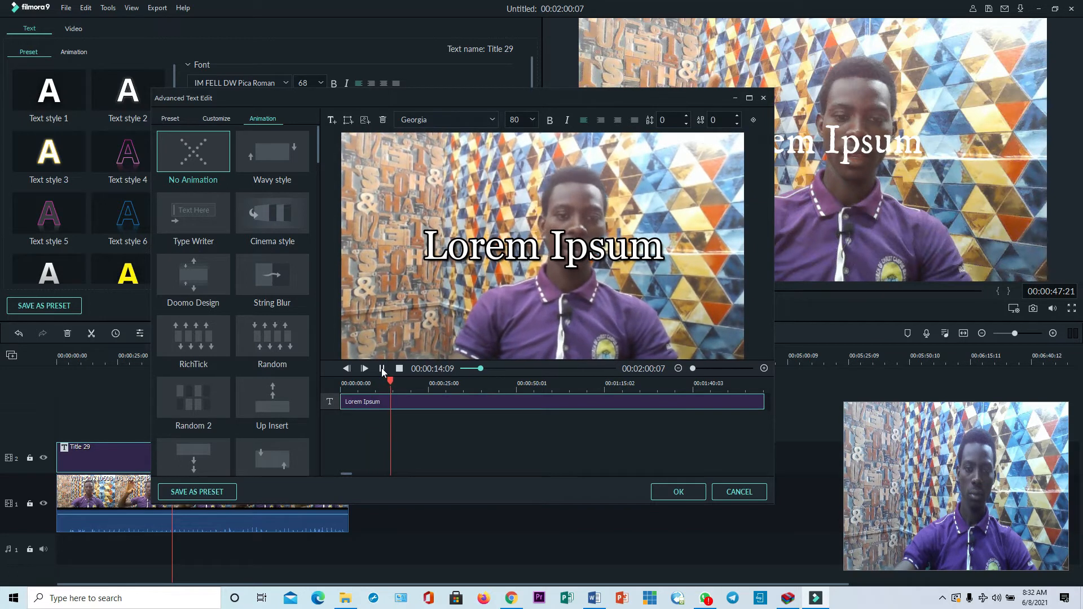
pyautogui.click(383, 368)
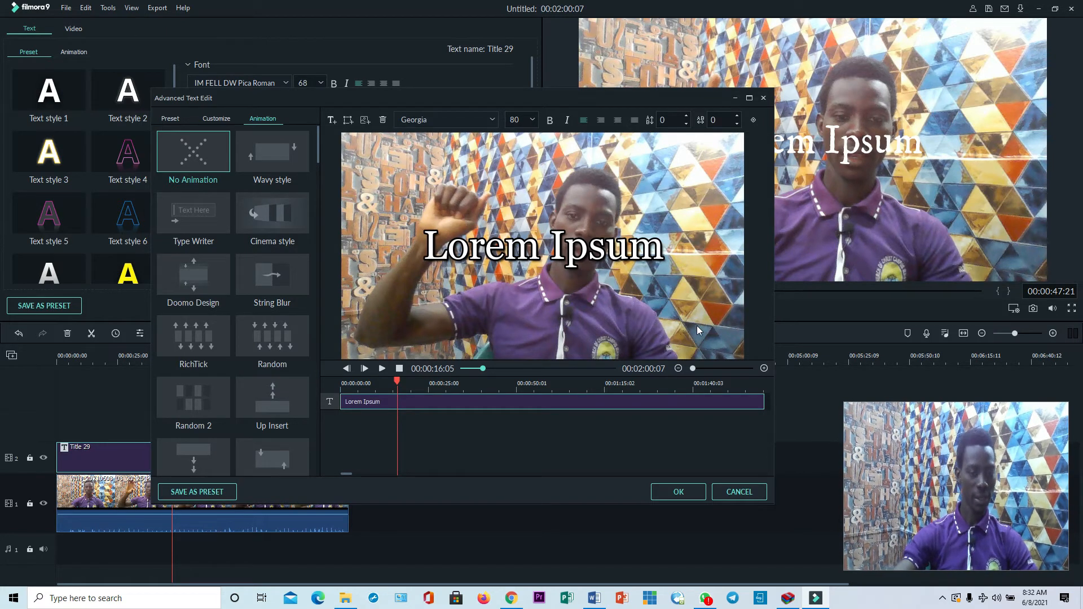
# Replace the title's placeholder text with the letter A
pyautogui.click(551, 248)
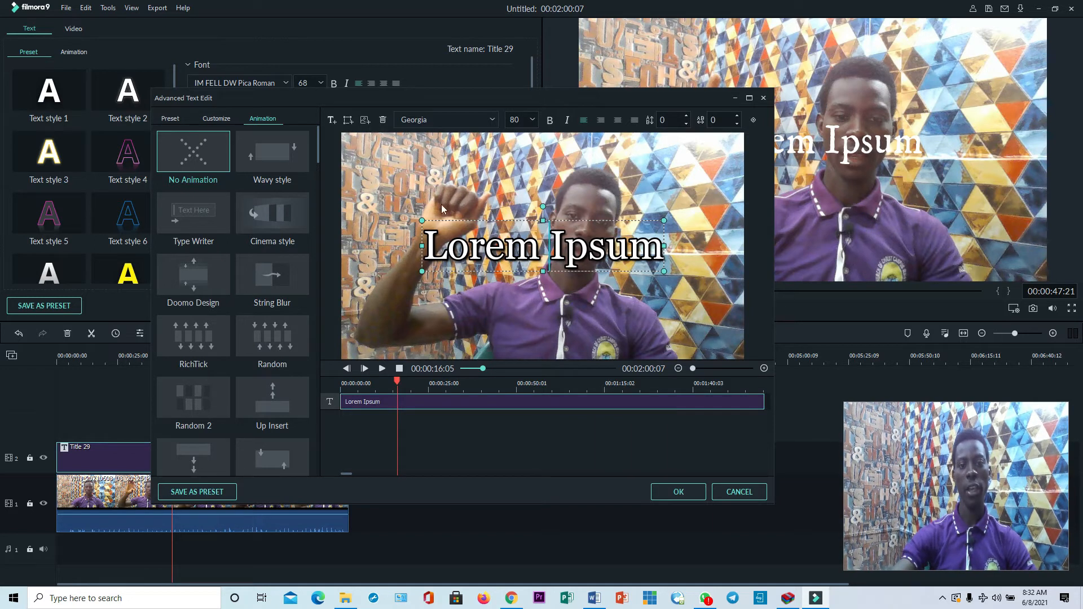
pyautogui.click(542, 248)
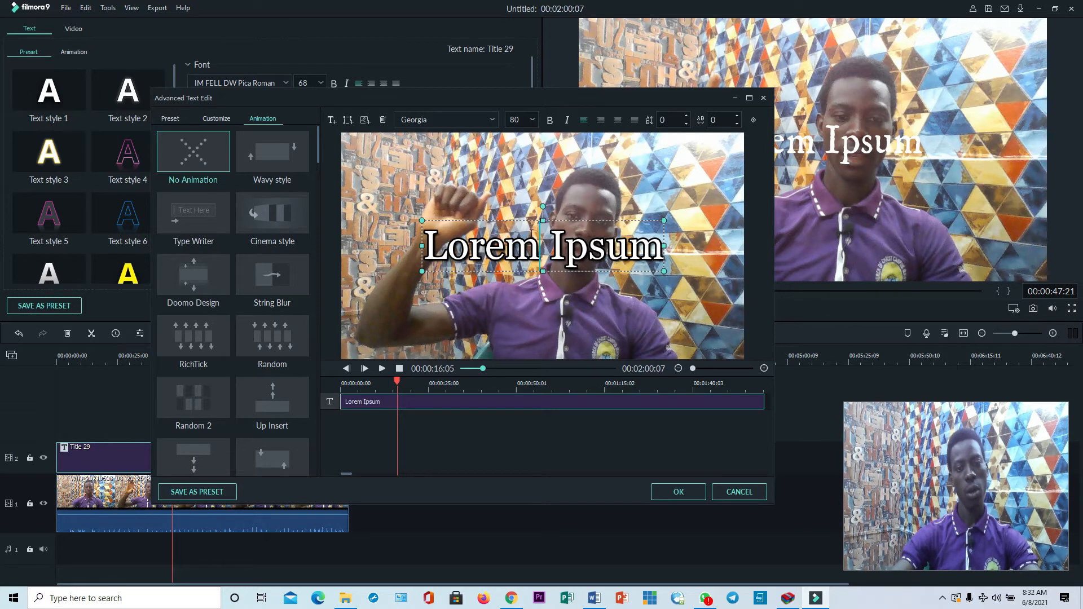
pyautogui.hotkey('ctrl', 'a')
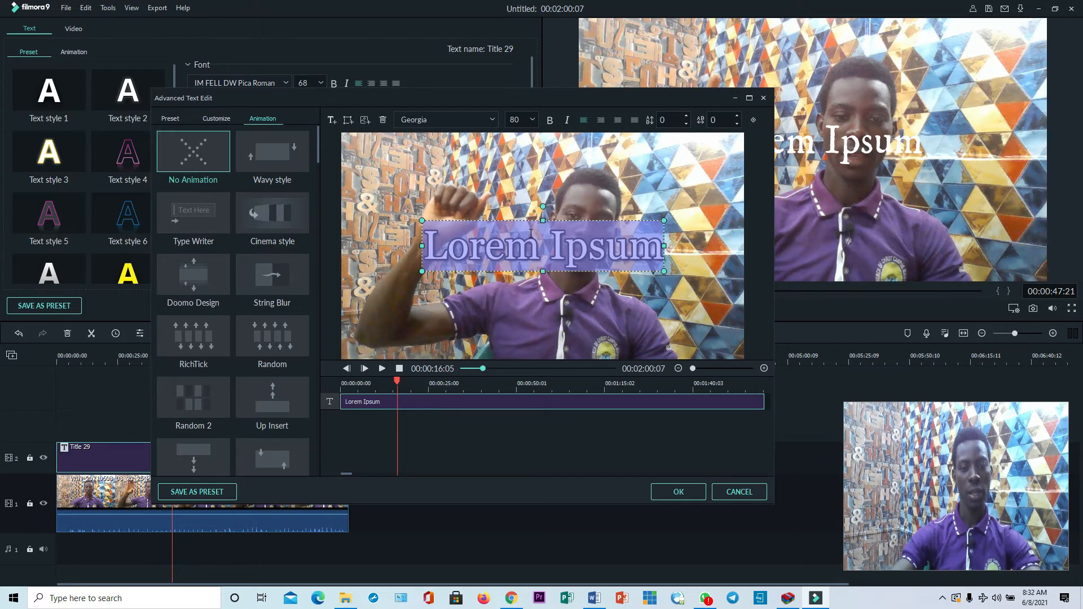
pyautogui.write('A')
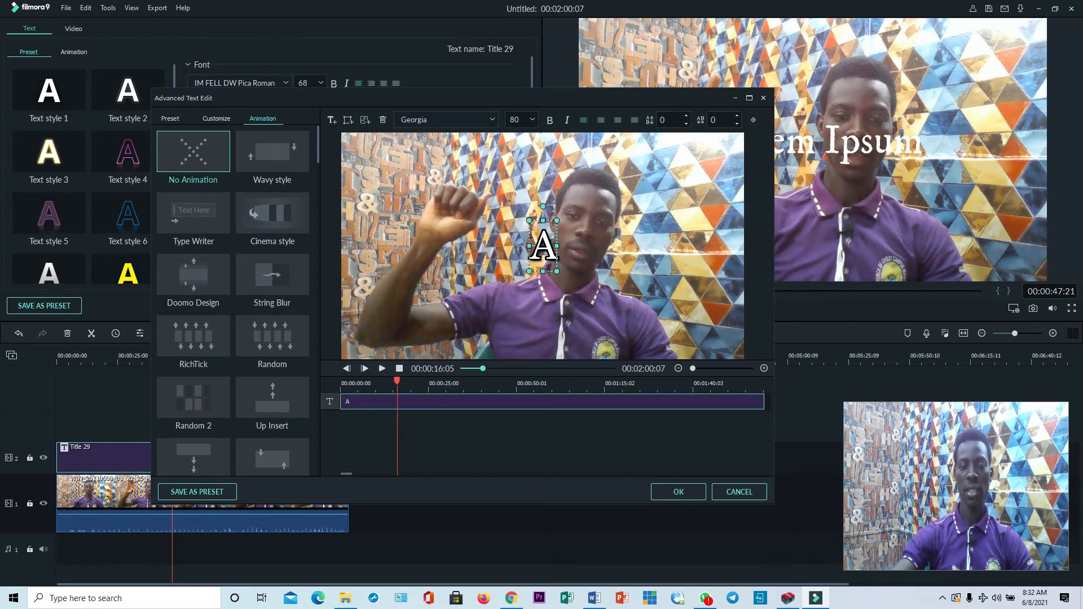
# Set the font size of the letter A to 150
pyautogui.click(532, 119)
pyautogui.scroll(-1, 522, 152)
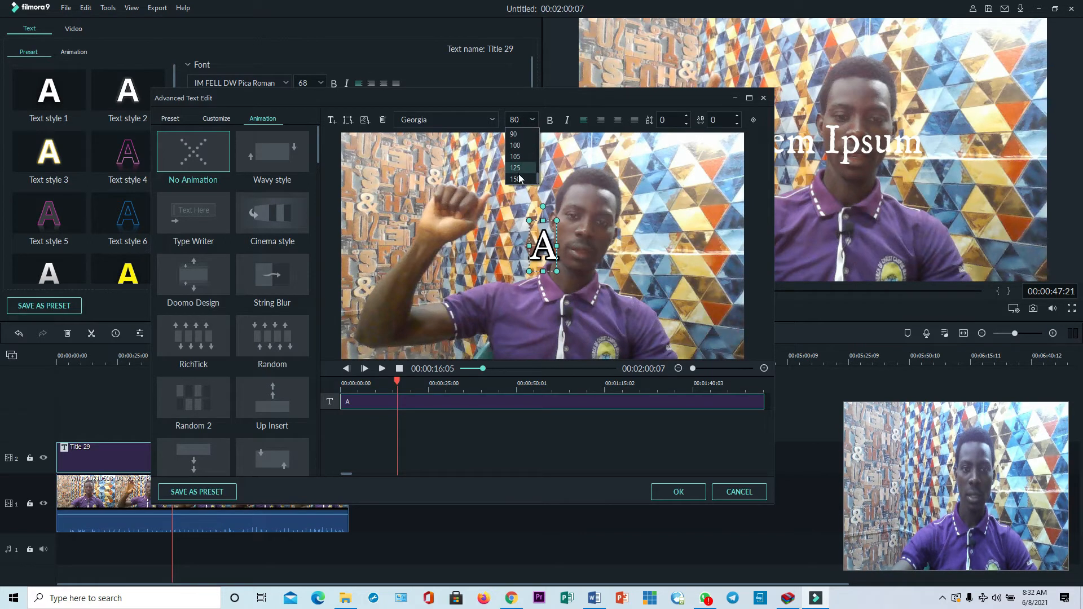
pyautogui.click(519, 176)
pyautogui.click(617, 242)
pyautogui.click(550, 248)
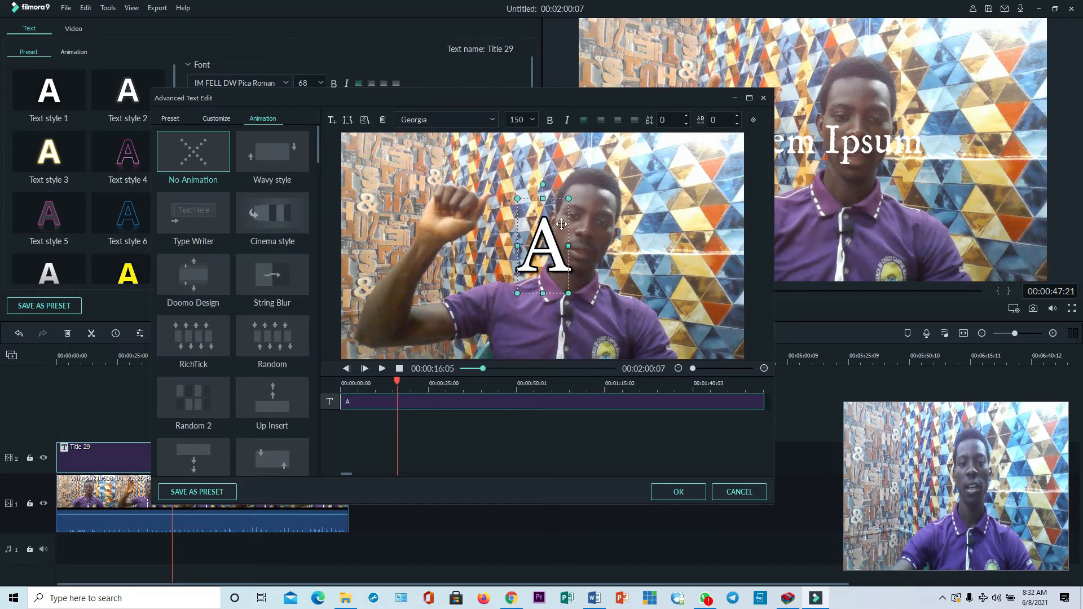
# Move the letter A to the upper right corner of the video frame and apply the advanced text edits
pyautogui.moveTo(567, 219); pyautogui.dragTo(713, 164)
pyautogui.click(702, 269)
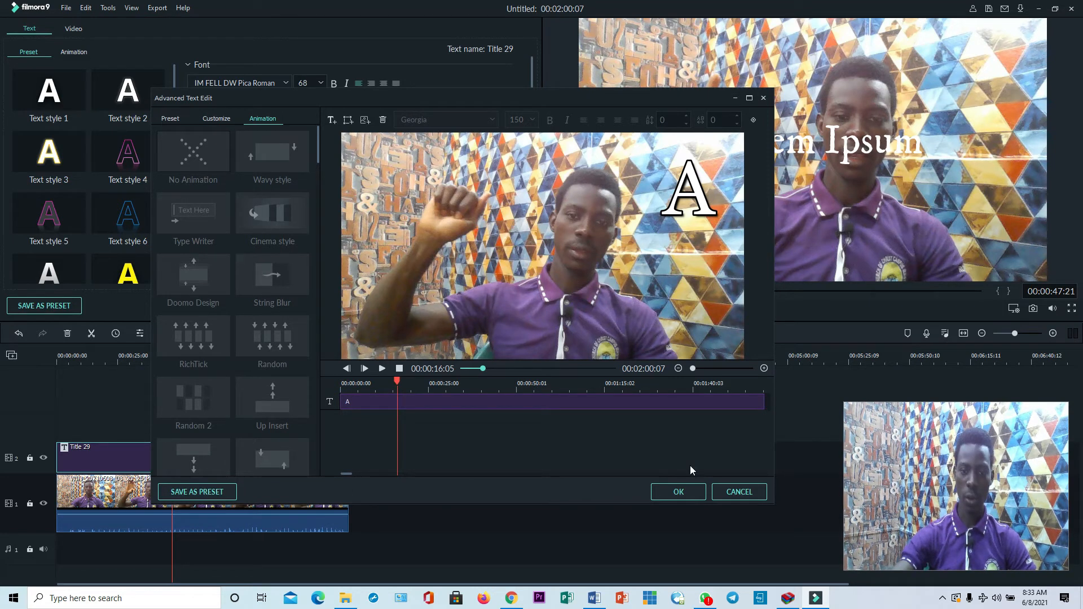
pyautogui.click(685, 492)
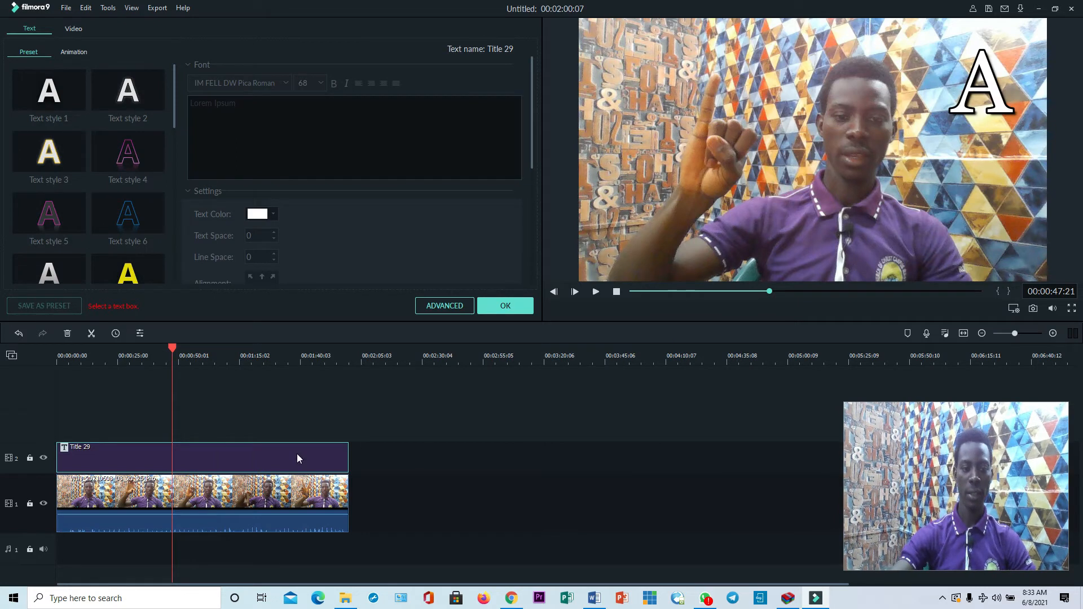
# Check the letter A over the video at 00:01:00:06 and close the title's text settings
pyautogui.click(227, 351)
pyautogui.click(202, 349)
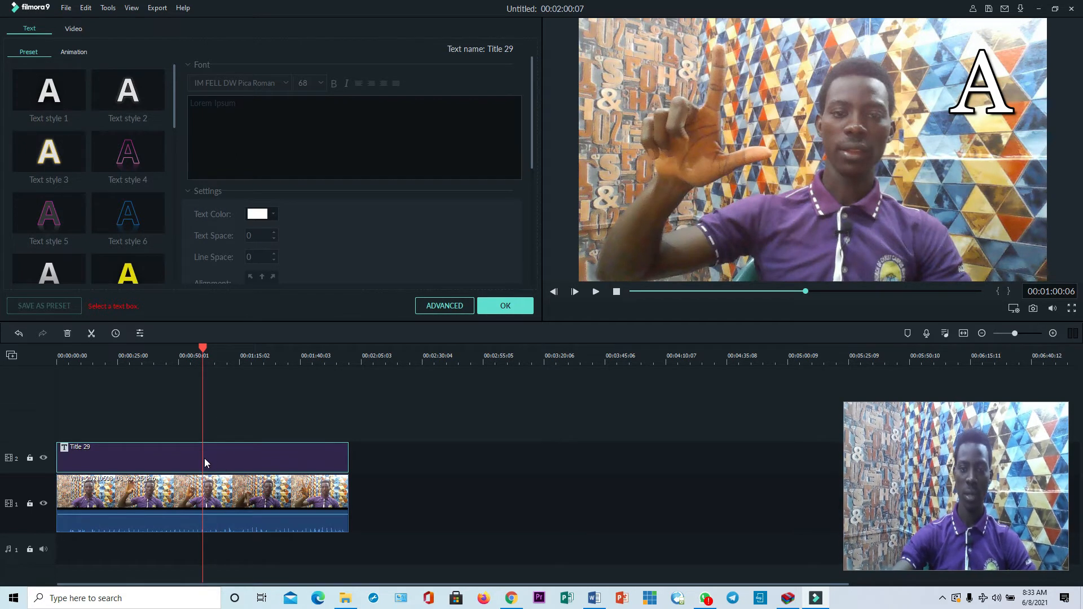
pyautogui.click(219, 453)
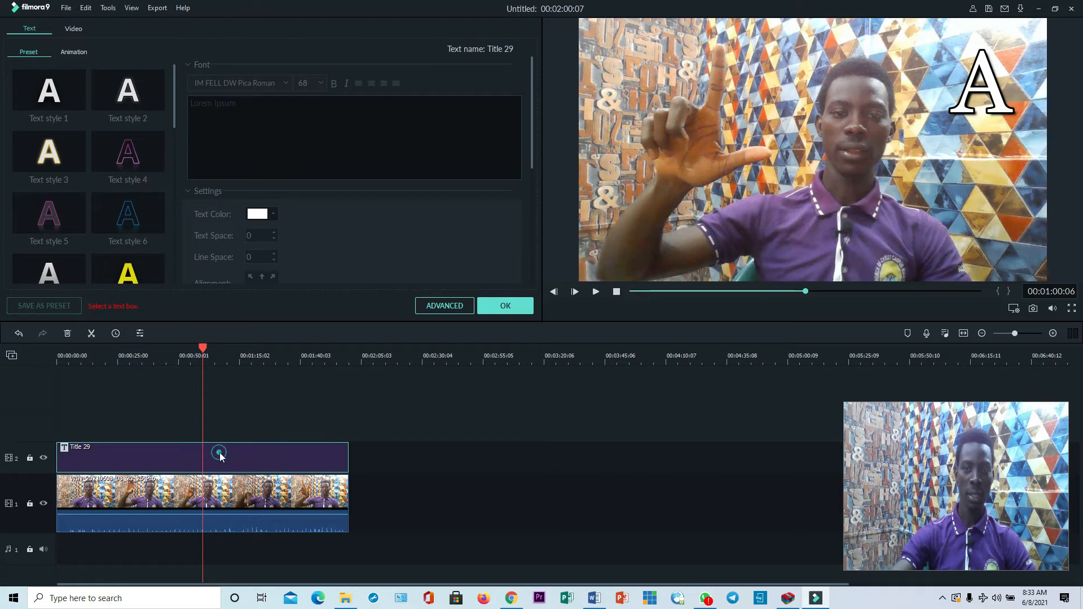
pyautogui.click(979, 84)
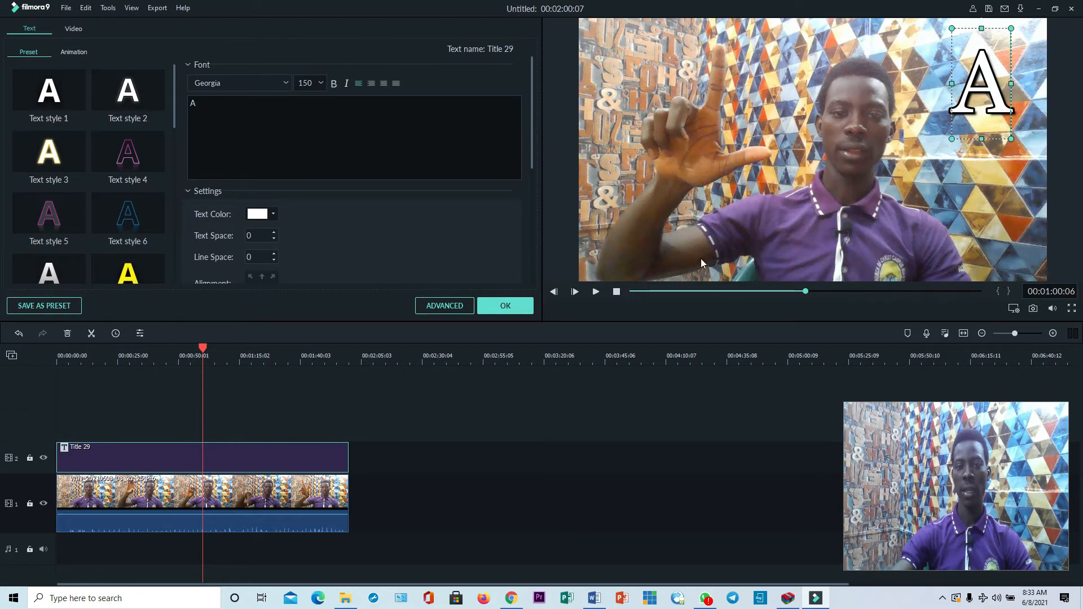
pyautogui.click(506, 306)
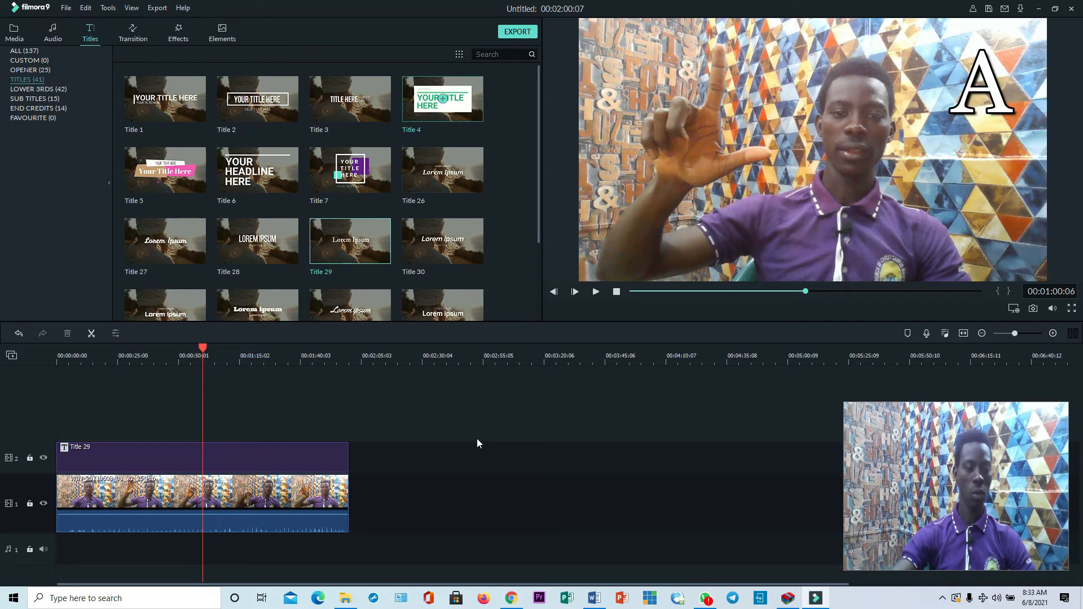
# Check the letter A overlay at several points along the timeline, from the start to about 00:01:06
pyautogui.click(616, 291)
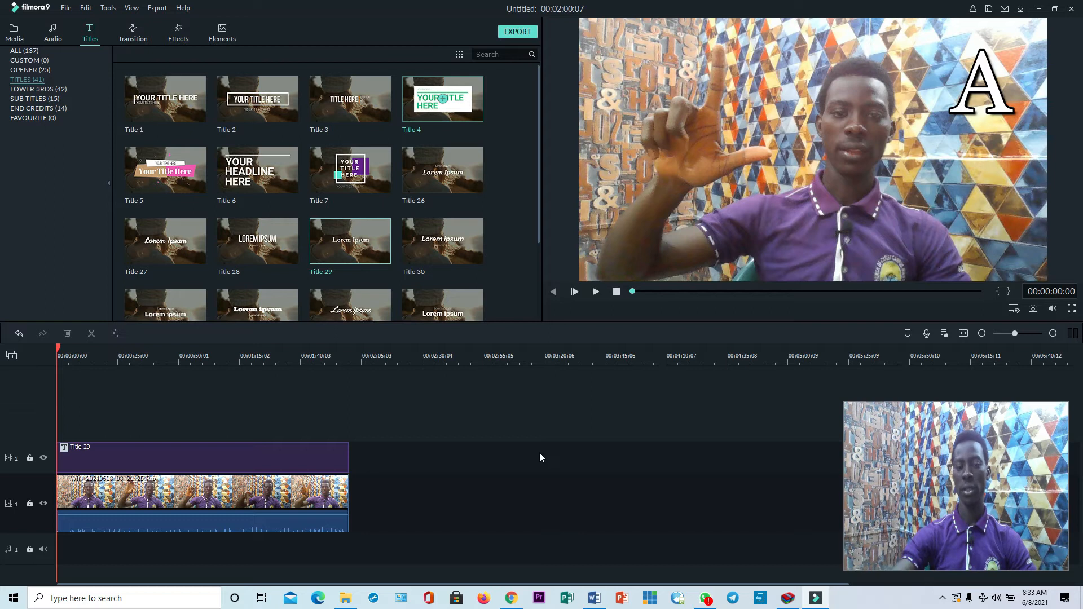
pyautogui.click(218, 356)
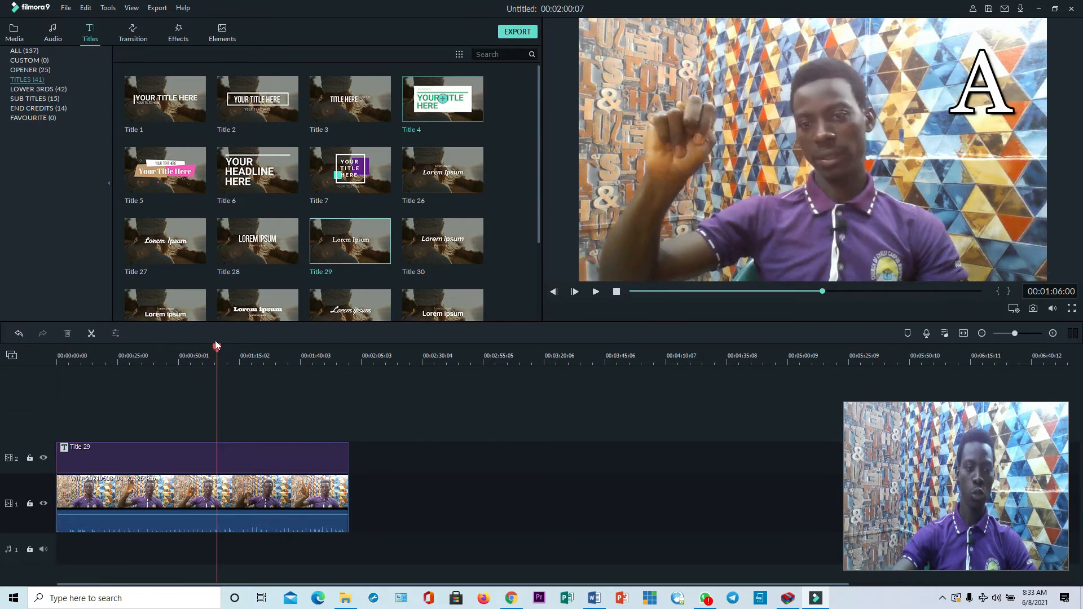
pyautogui.moveTo(216, 346); pyautogui.dragTo(115, 421)
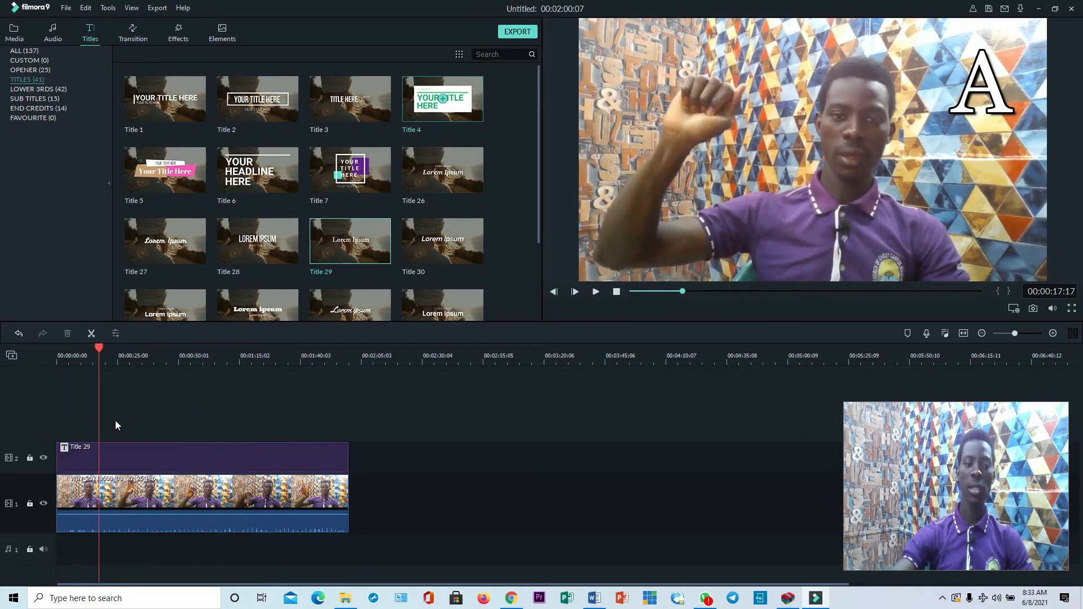
pyautogui.click(143, 356)
pyautogui.moveTo(185, 356); pyautogui.dragTo(108, 355)
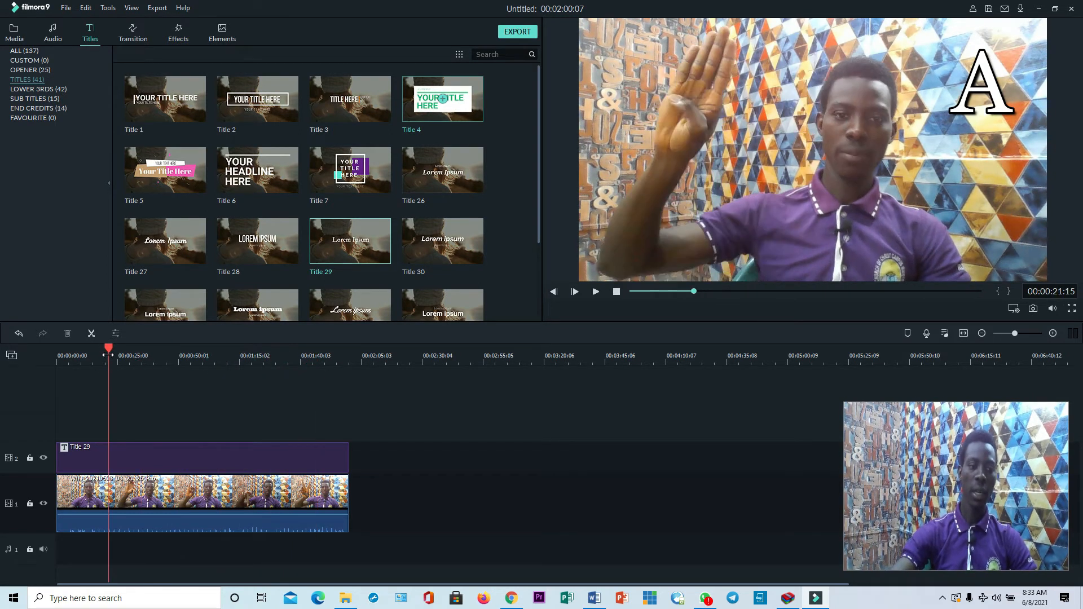
pyautogui.click(175, 357)
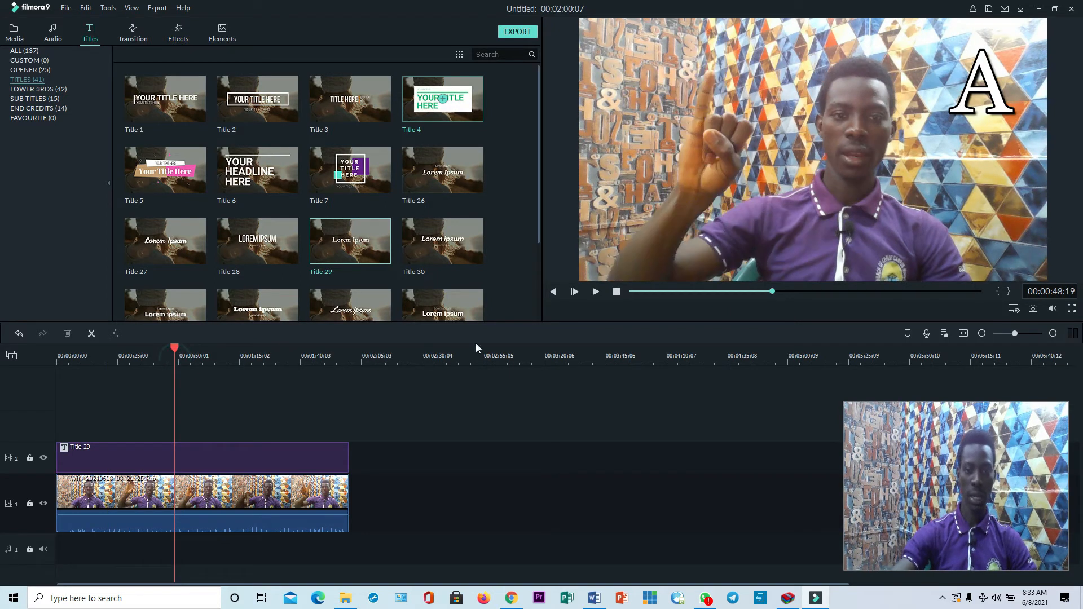
# Play the video from about 00:00:05 to 00:00:15 to locate where the first hand sign begins
pyautogui.click(617, 291)
pyautogui.doubleClick(227, 492)
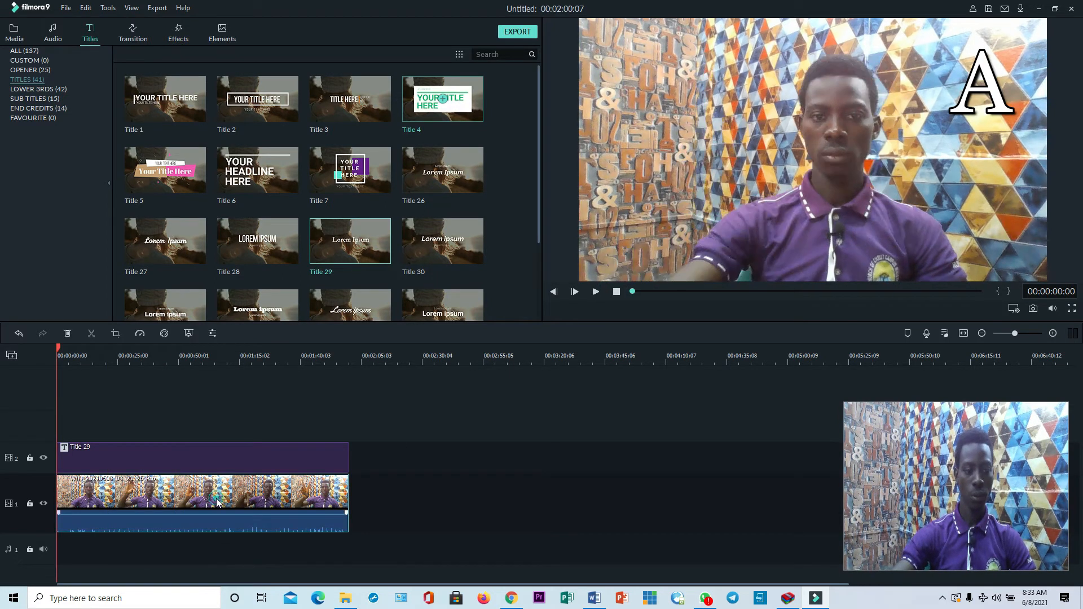
pyautogui.moveTo(1016, 333); pyautogui.dragTo(1023, 334)
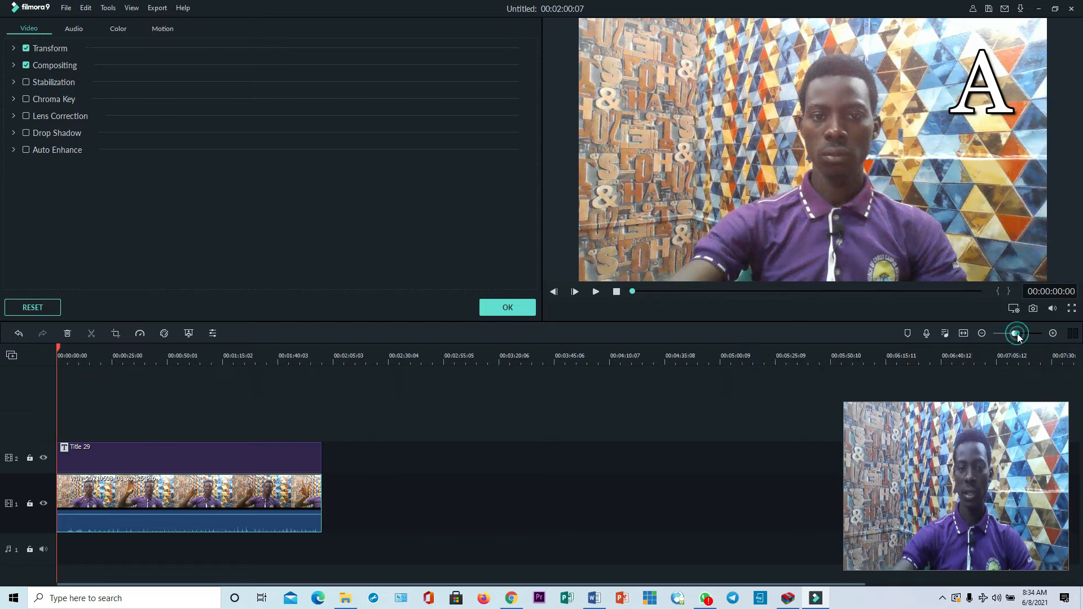
pyautogui.click(511, 314)
pyautogui.click(426, 403)
pyautogui.click(131, 360)
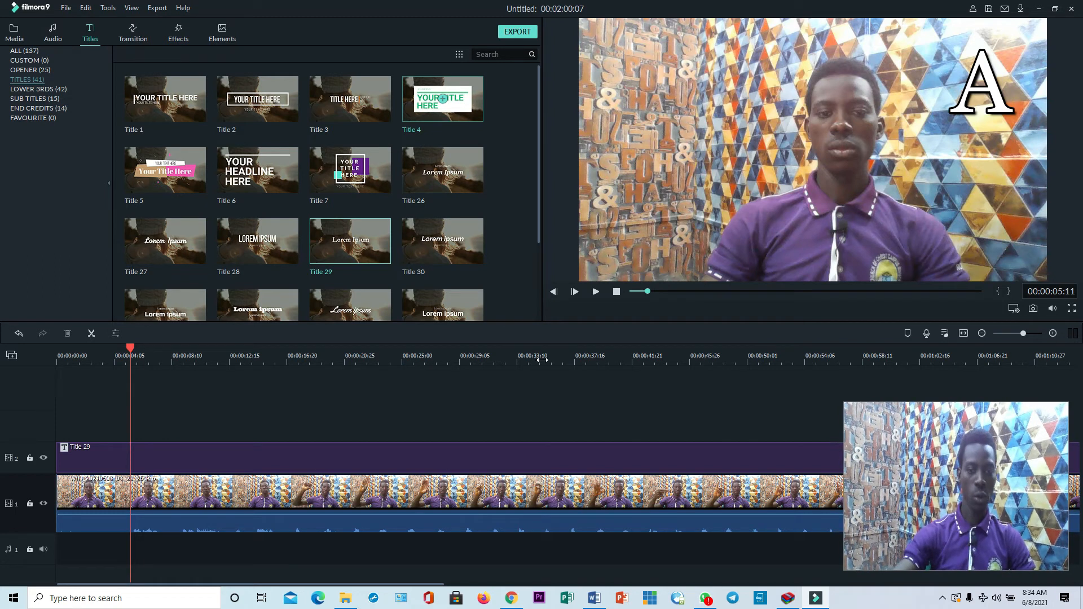
pyautogui.click(595, 292)
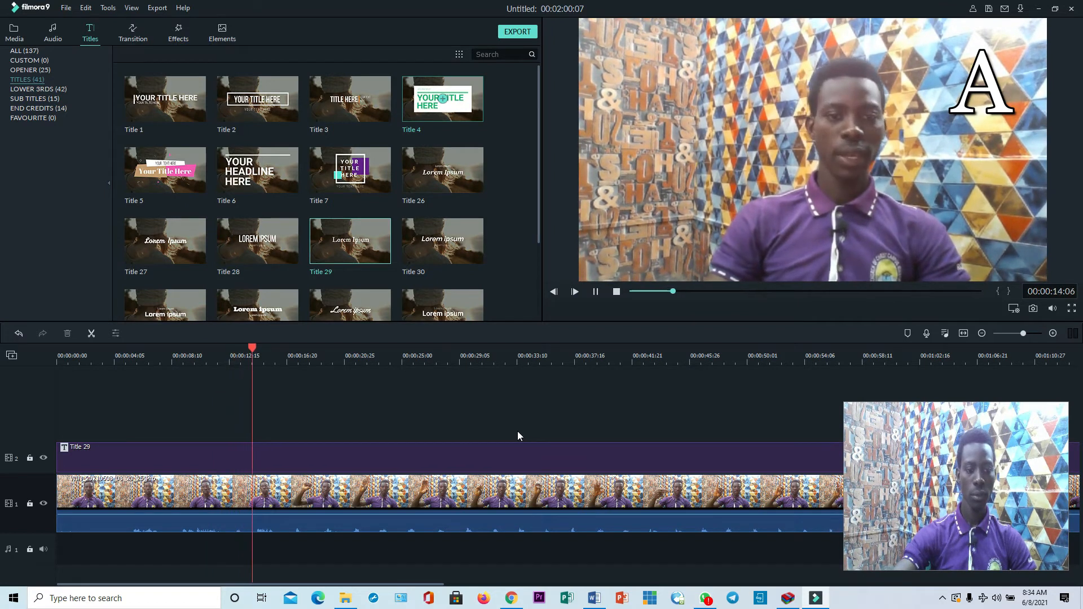
pyautogui.click(595, 292)
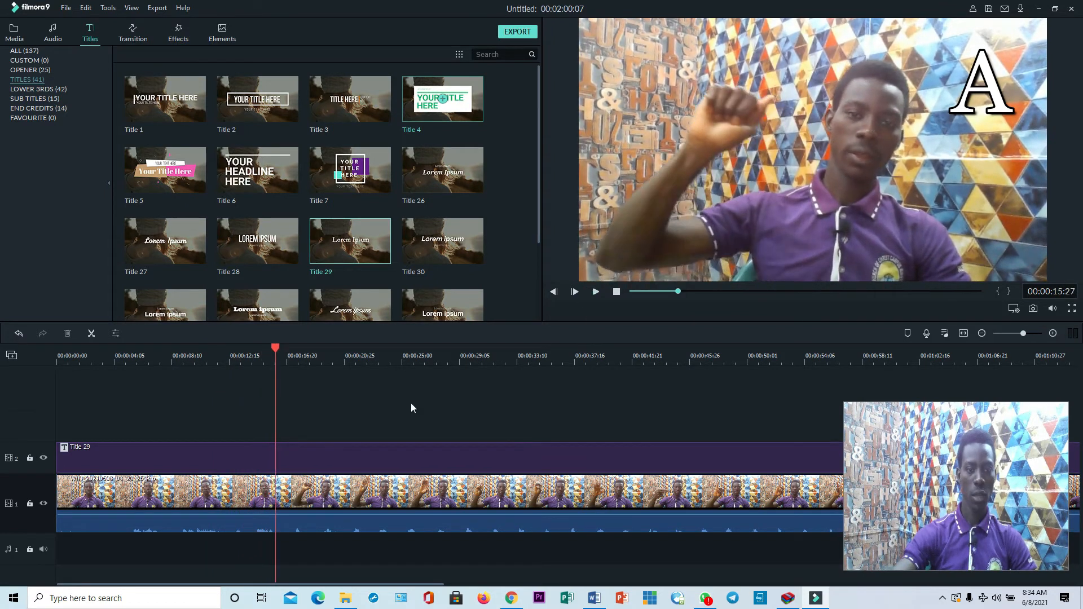
# Split the video clip on track 1 at 00:00:14:16
pyautogui.moveTo(272, 347); pyautogui.dragTo(258, 367)
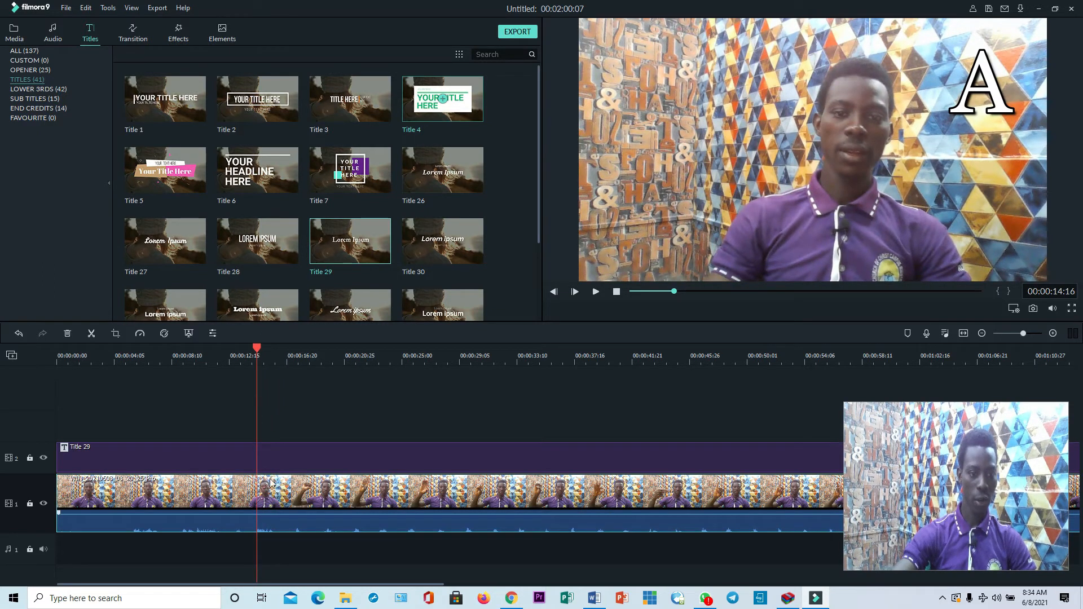
pyautogui.click(265, 500)
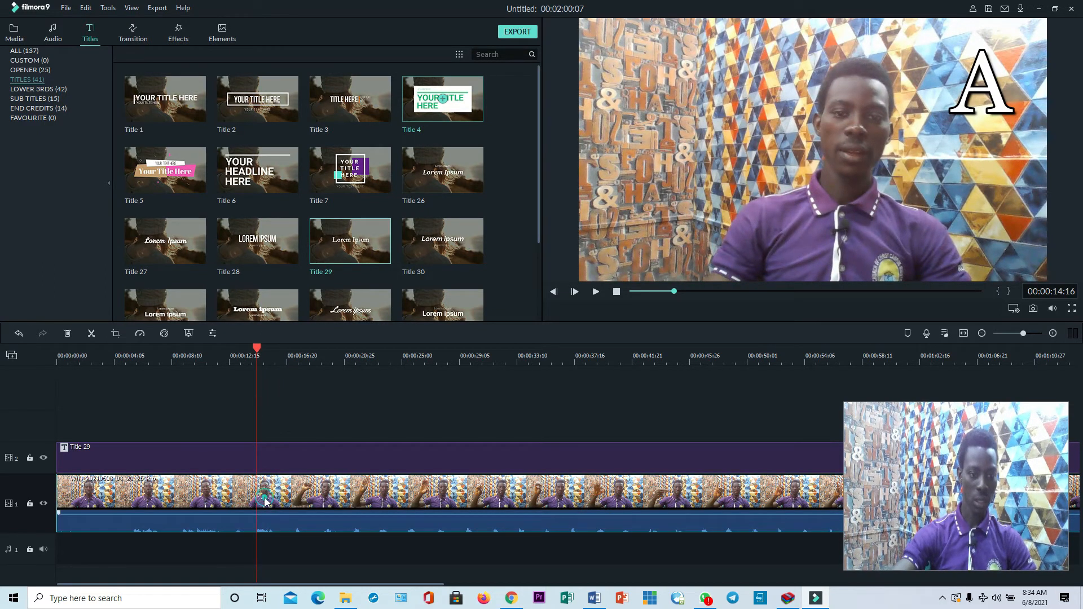
pyautogui.click(91, 334)
# Delete the part of the video before the cut and move the remaining clip to the start of the timeline
pyautogui.click(159, 489)
pyautogui.click(68, 334)
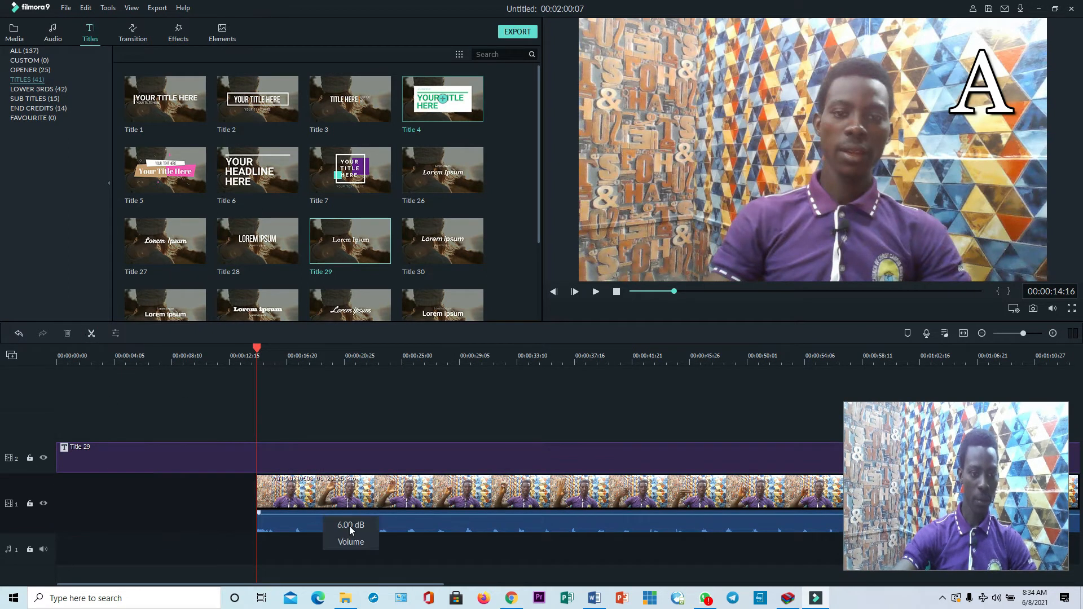
pyautogui.moveTo(335, 497); pyautogui.dragTo(79, 499)
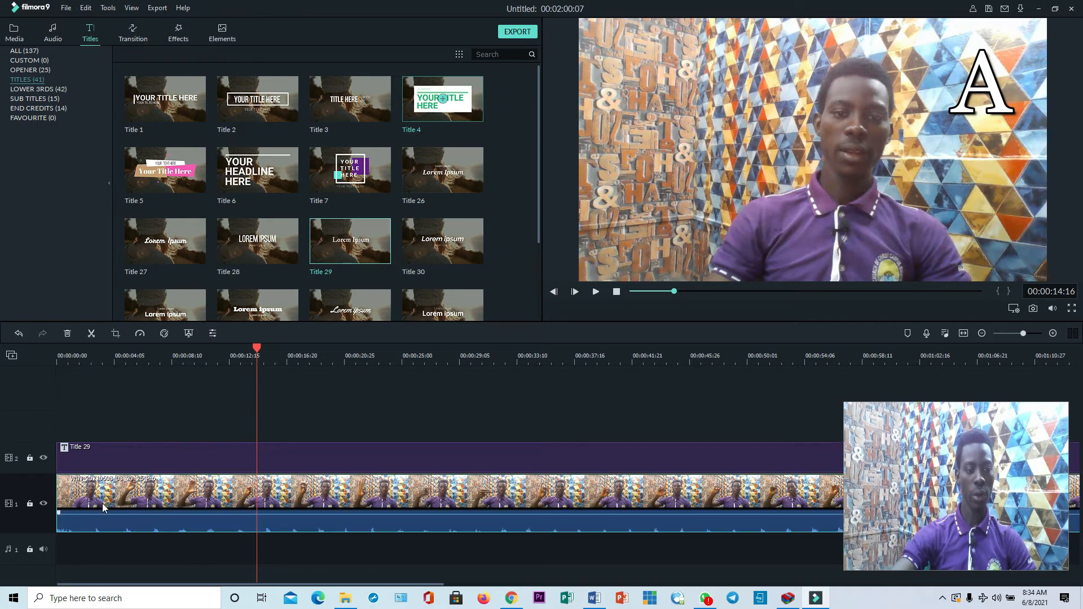
# Play the trimmed video from the start and pause at 00:00:05:08
pyautogui.click(615, 291)
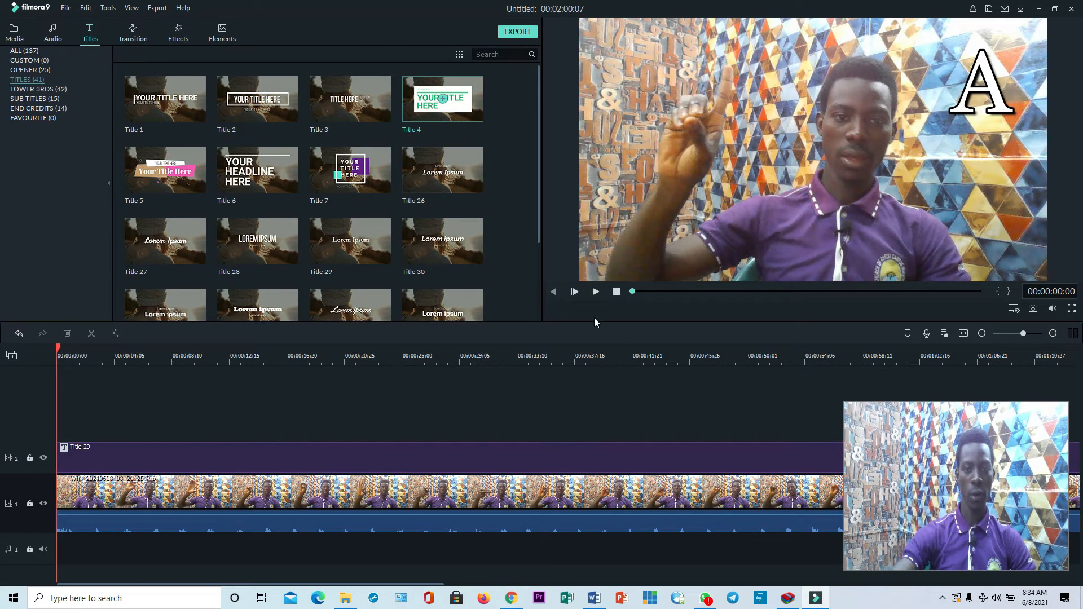
pyautogui.click(596, 292)
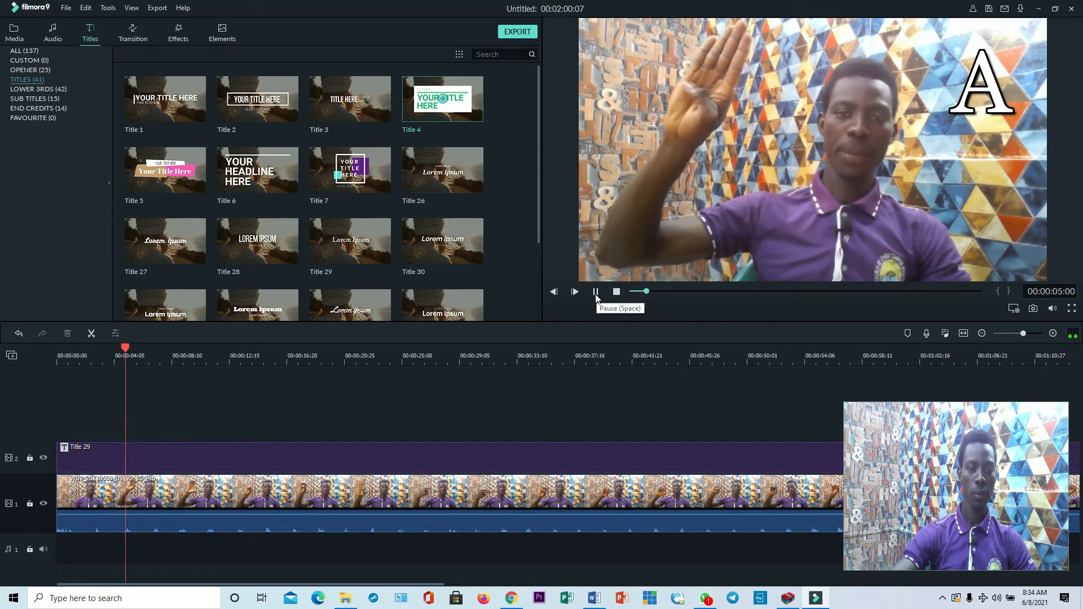
pyautogui.click(596, 298)
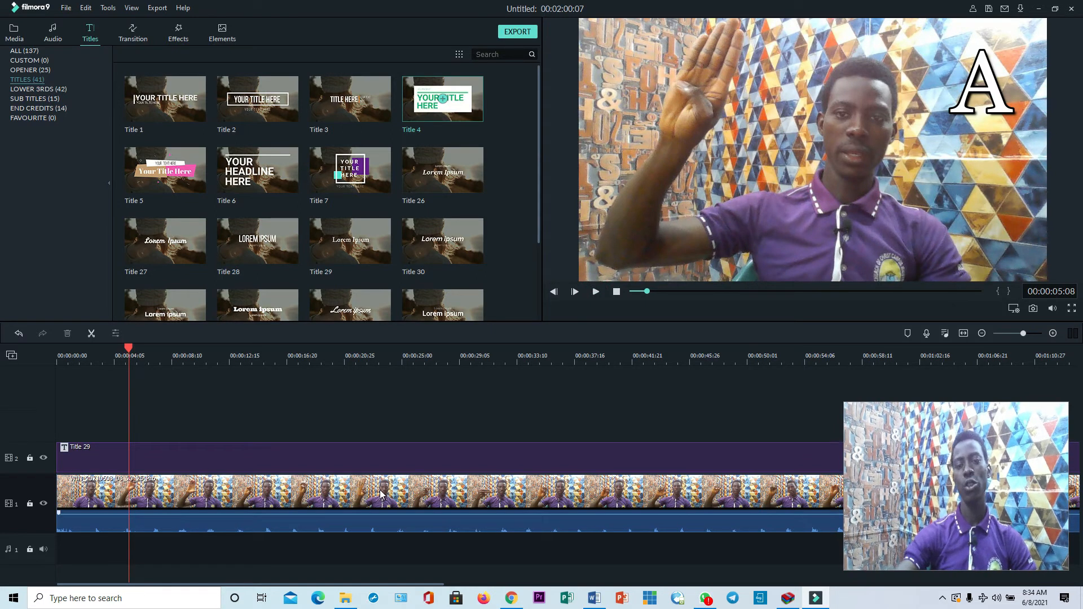
# Split the letter title clip on track 2 at 00:00:05:08, where the second hand sign begins
pyautogui.click(142, 458)
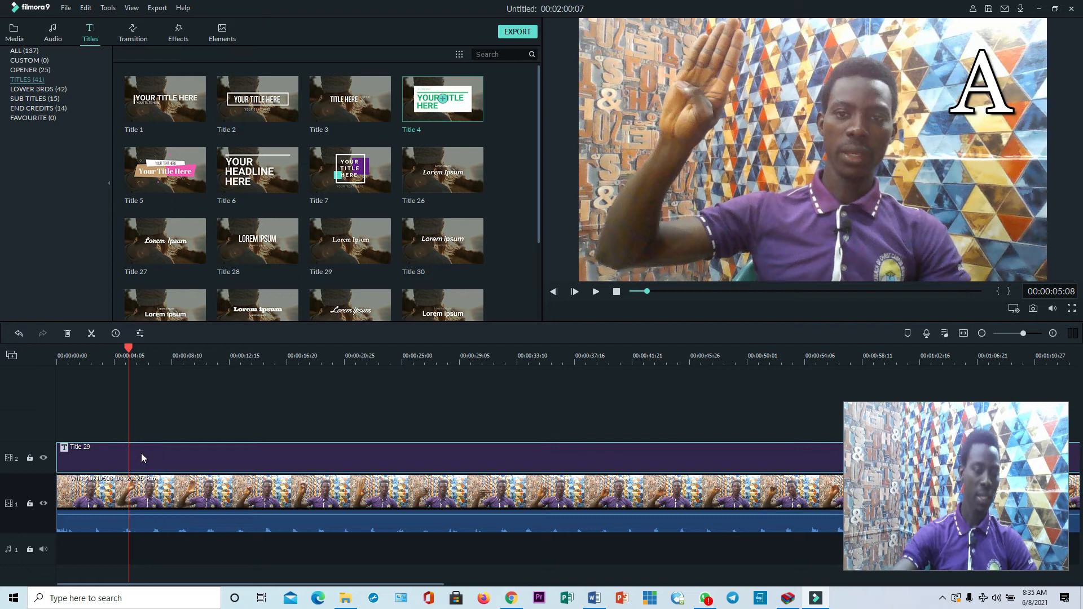
pyautogui.click(167, 421)
pyautogui.click(134, 460)
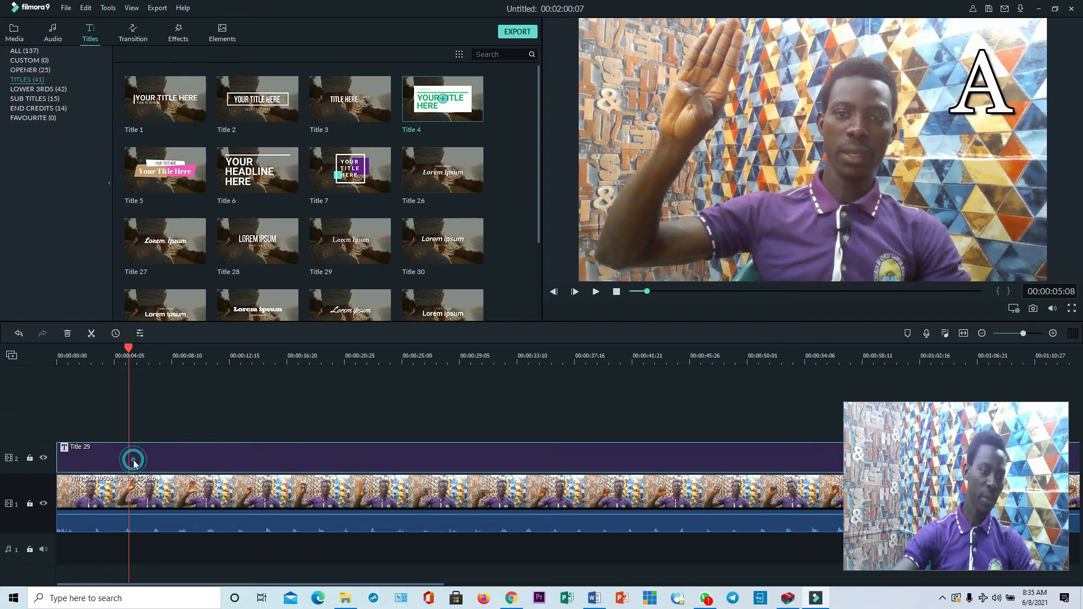
pyautogui.click(142, 412)
pyautogui.click(140, 464)
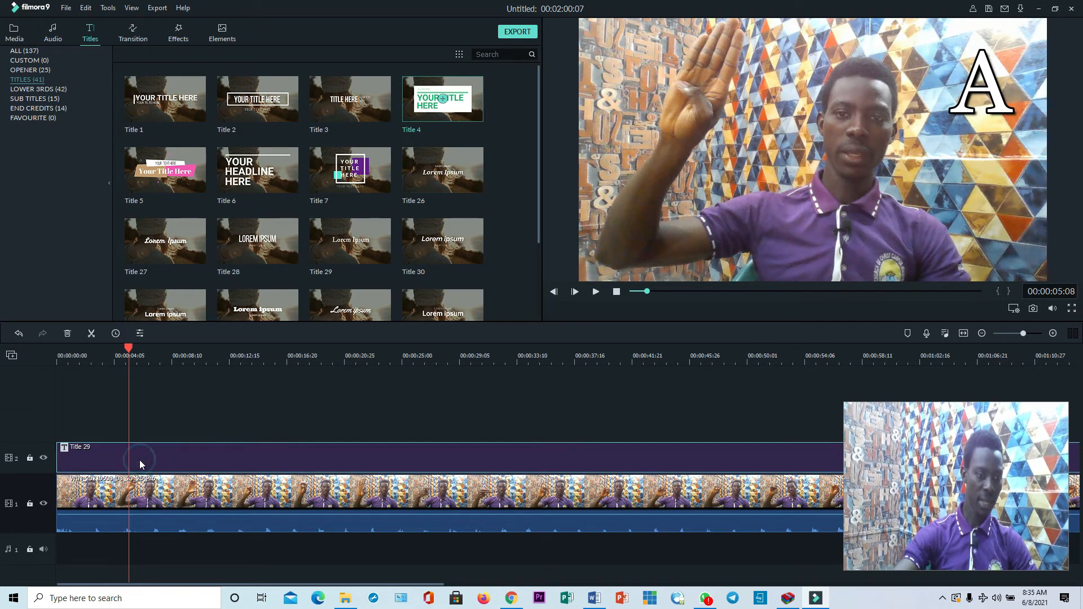
pyautogui.click(91, 334)
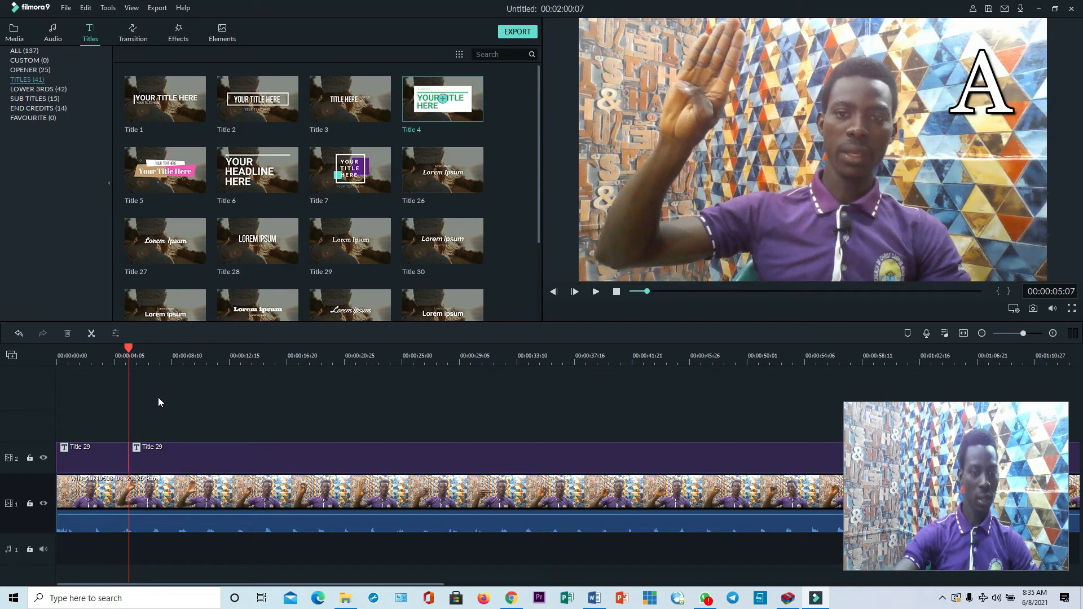
# Play and scrub the video between about 00:00:02 and 00:00:09 to locate where the second hand sign ends
pyautogui.click(595, 292)
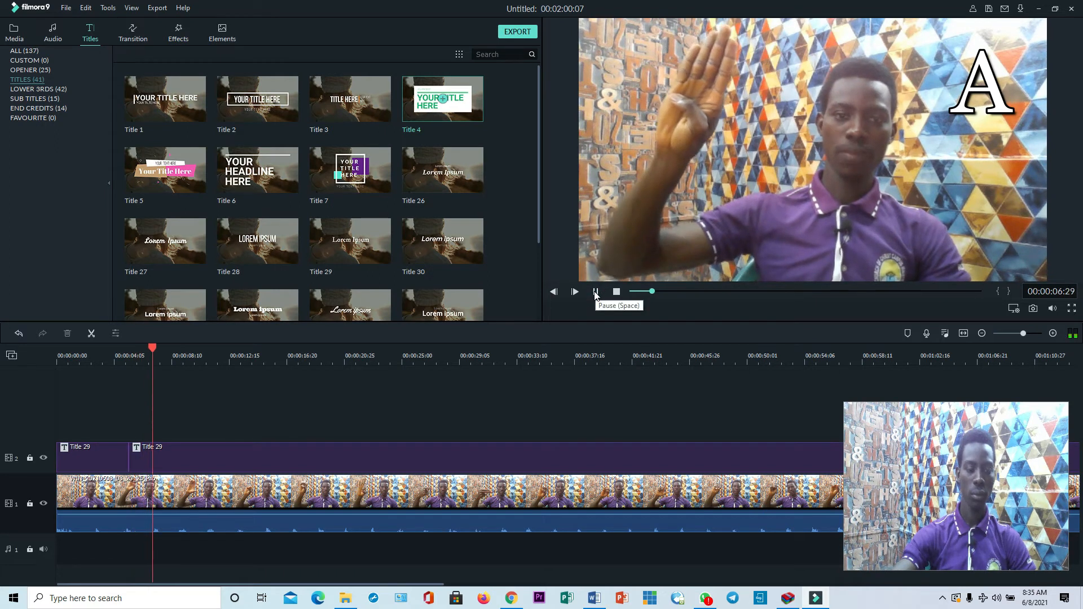
pyautogui.click(596, 292)
pyautogui.click(595, 292)
pyautogui.click(595, 293)
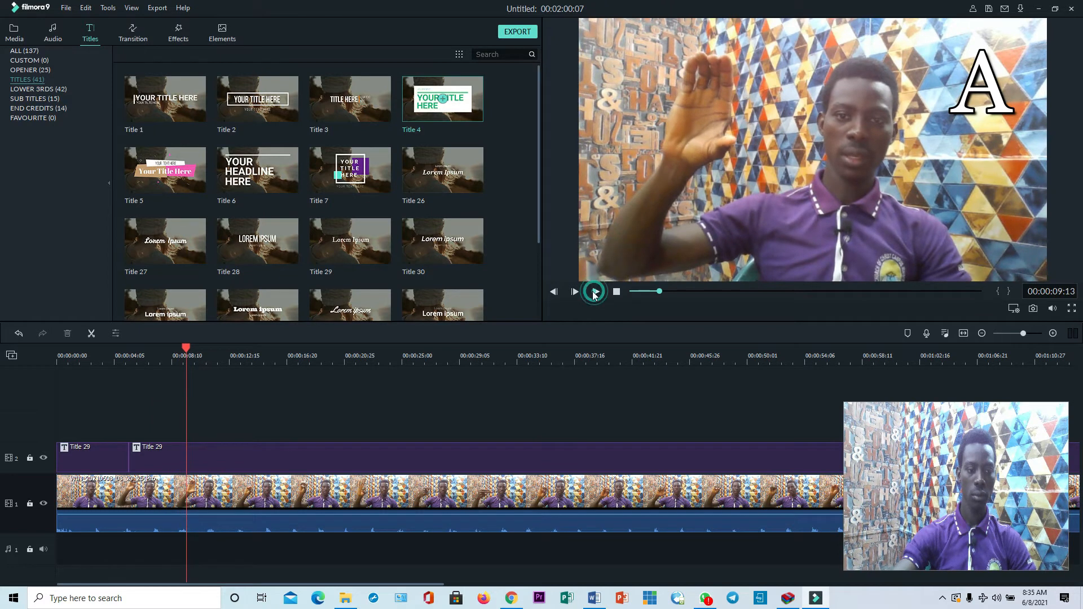
pyautogui.moveTo(186, 351); pyautogui.dragTo(89, 414)
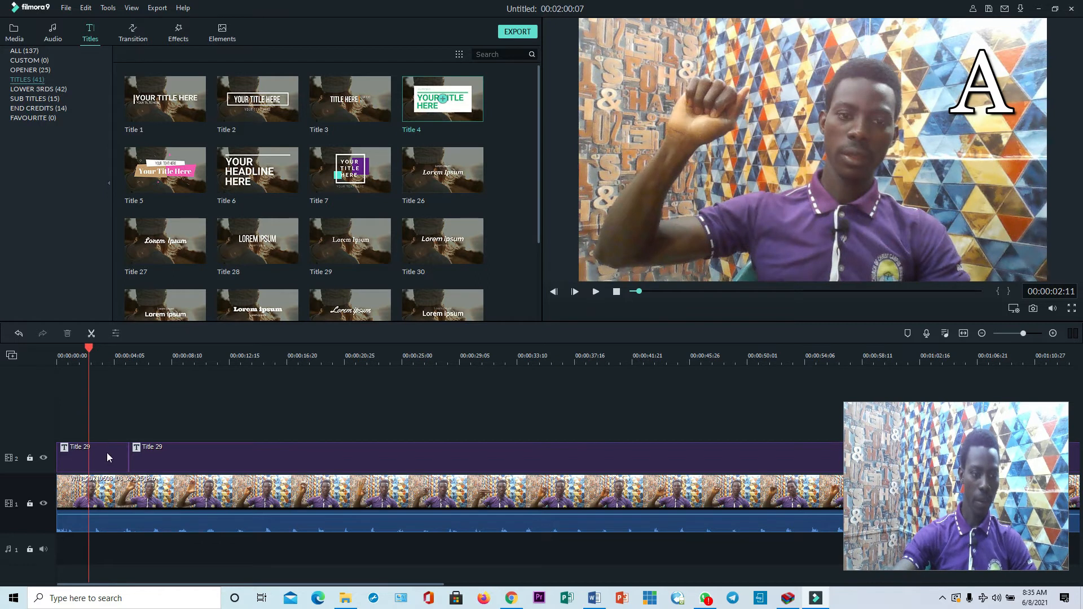
pyautogui.moveTo(89, 348); pyautogui.dragTo(123, 368)
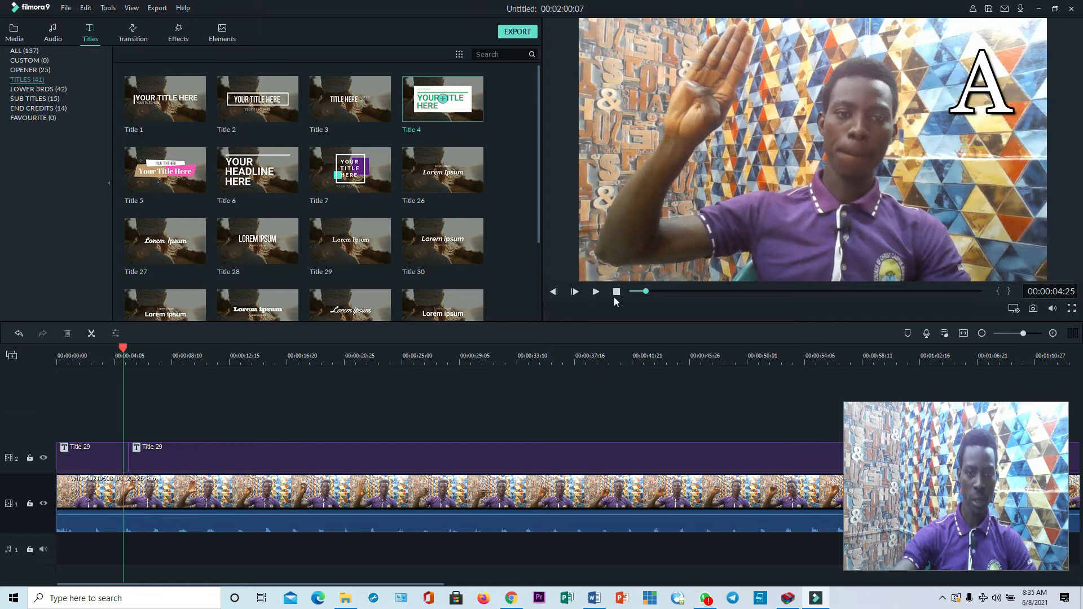
# Play on to the end of the second hand sign and split the title clip at 00:00:08:24
pyautogui.click(596, 293)
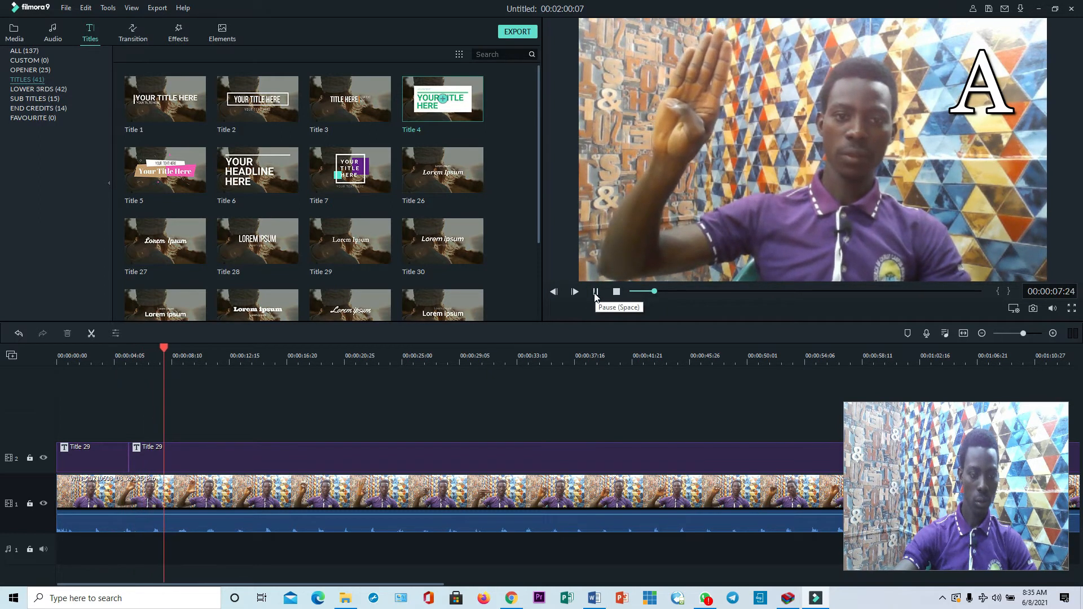
pyautogui.press('space')
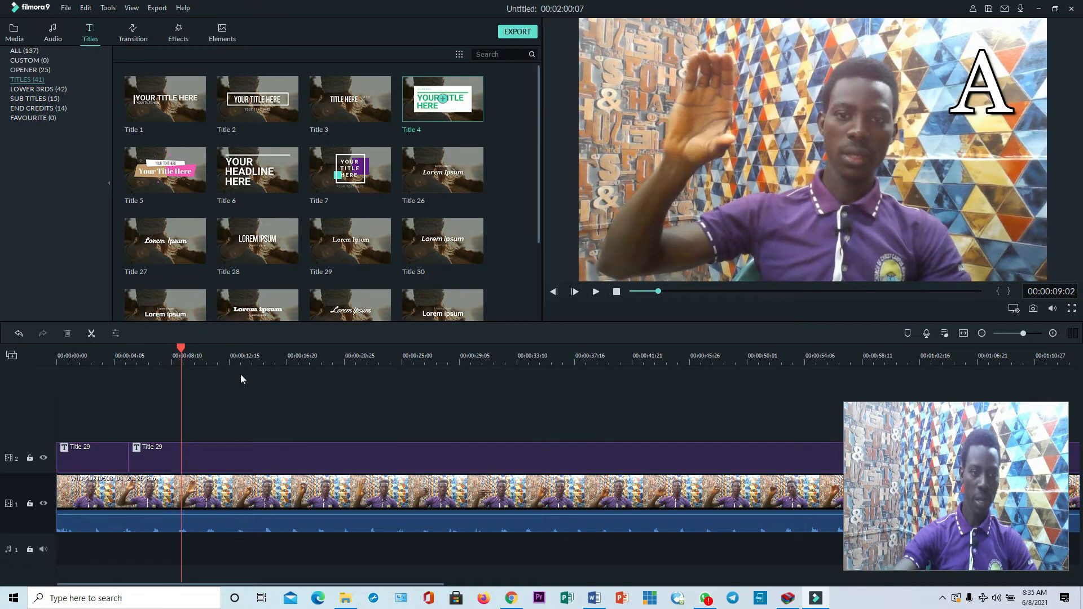
pyautogui.moveTo(183, 351); pyautogui.dragTo(181, 353)
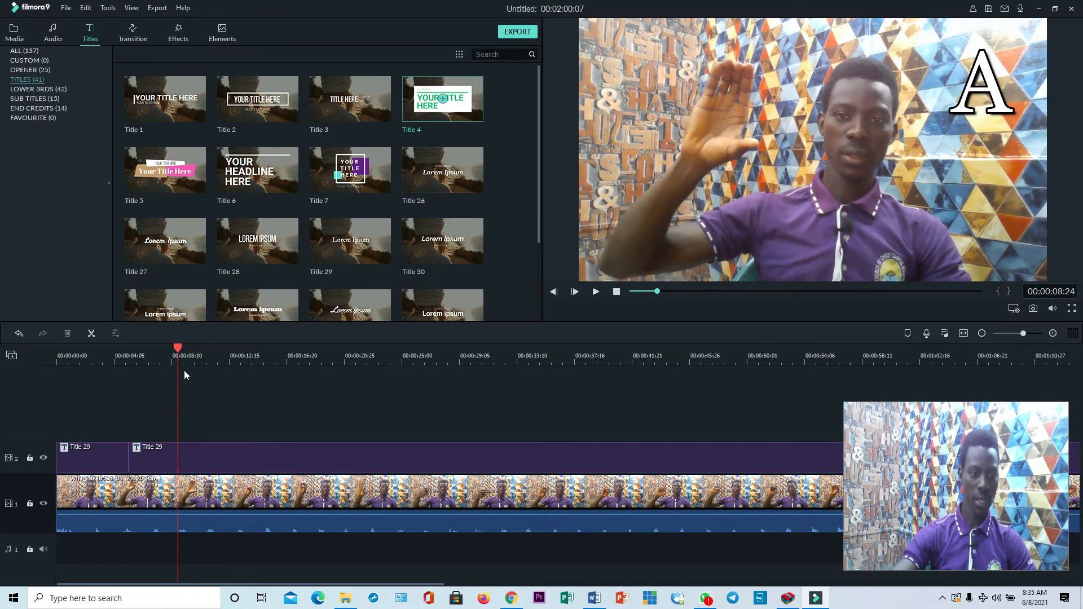
pyautogui.click(209, 456)
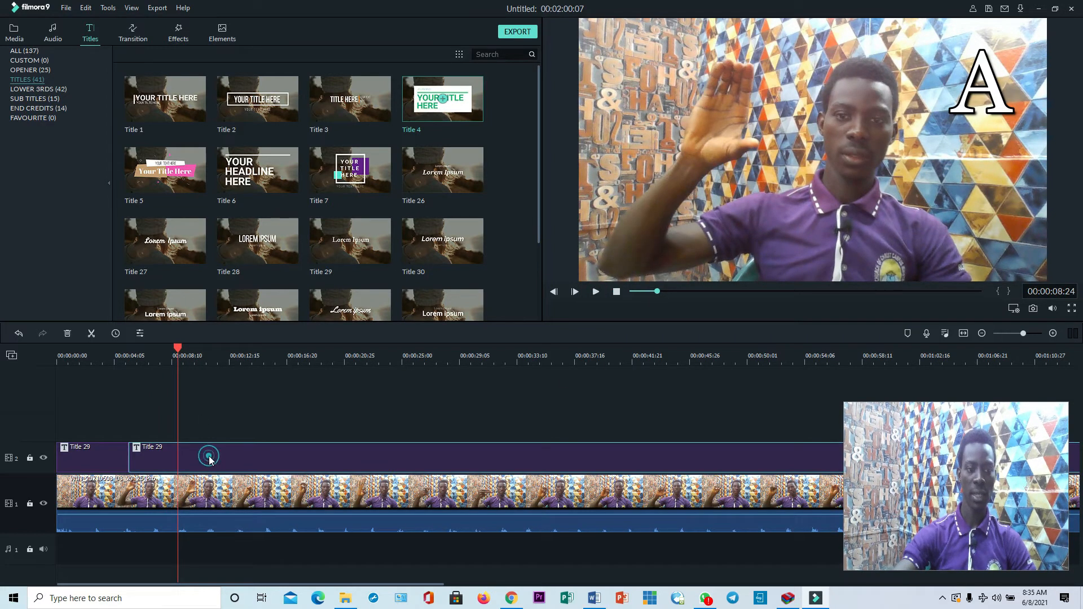
pyautogui.click(92, 333)
# Change the text of the second title segment to "B"
pyautogui.click(154, 355)
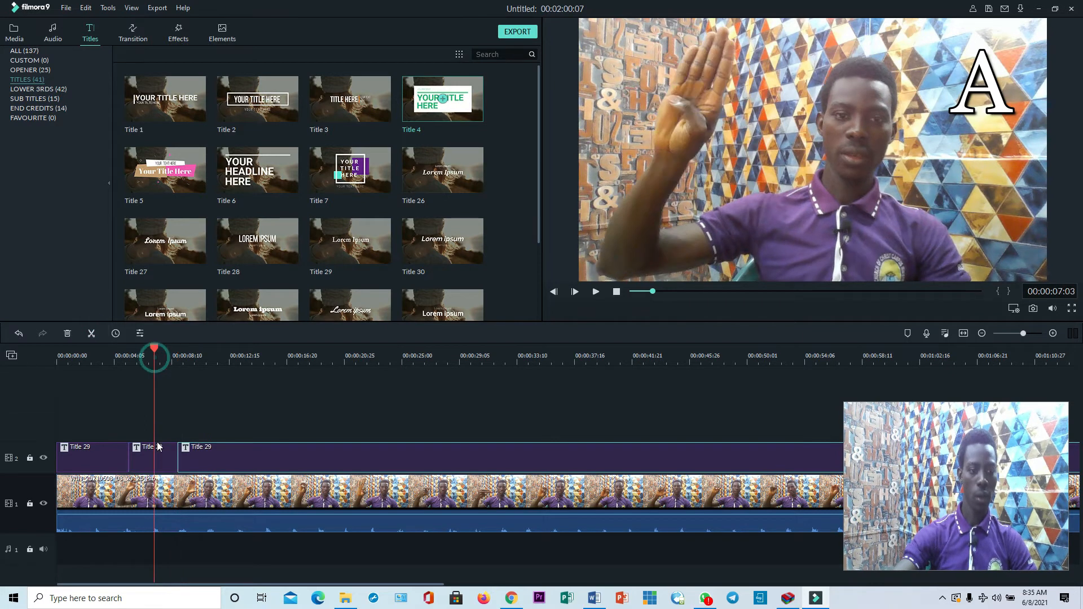
pyautogui.doubleClick(158, 458)
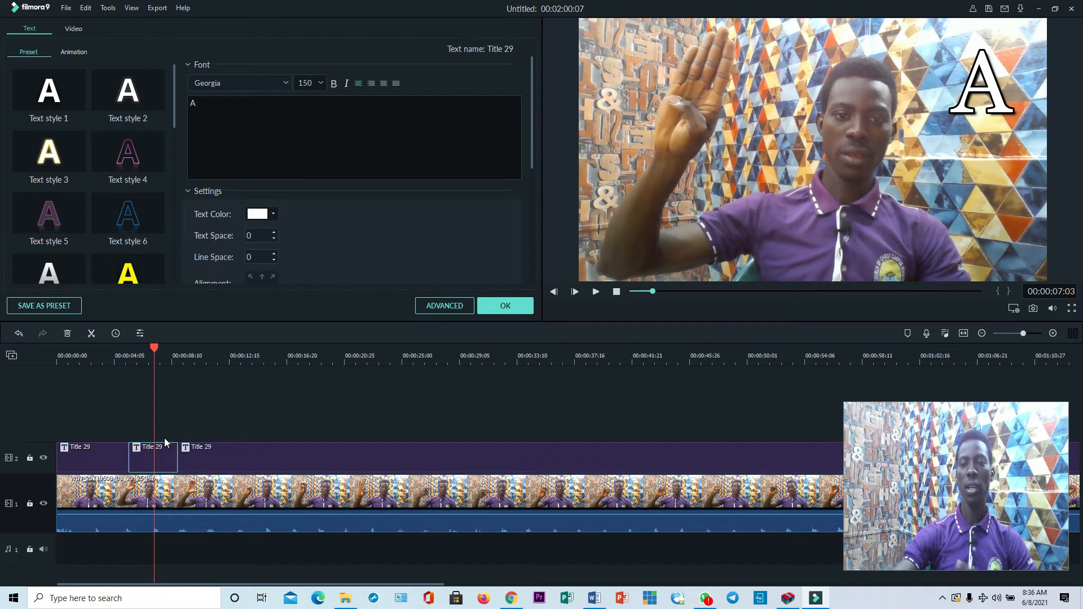
pyautogui.click(159, 454)
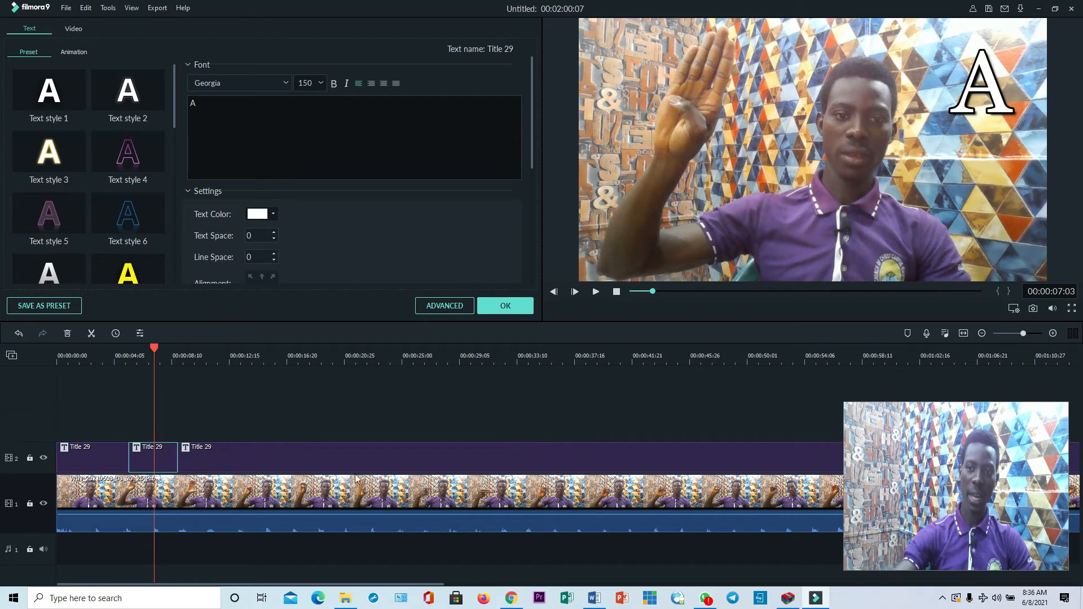
pyautogui.click(993, 89)
pyautogui.click(991, 85)
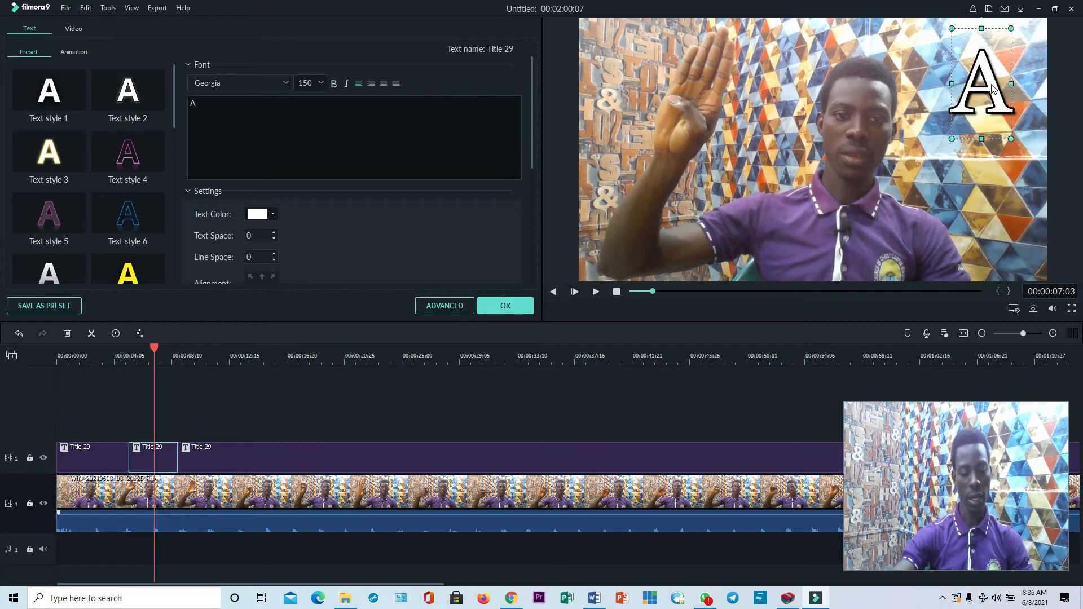
pyautogui.click(990, 84)
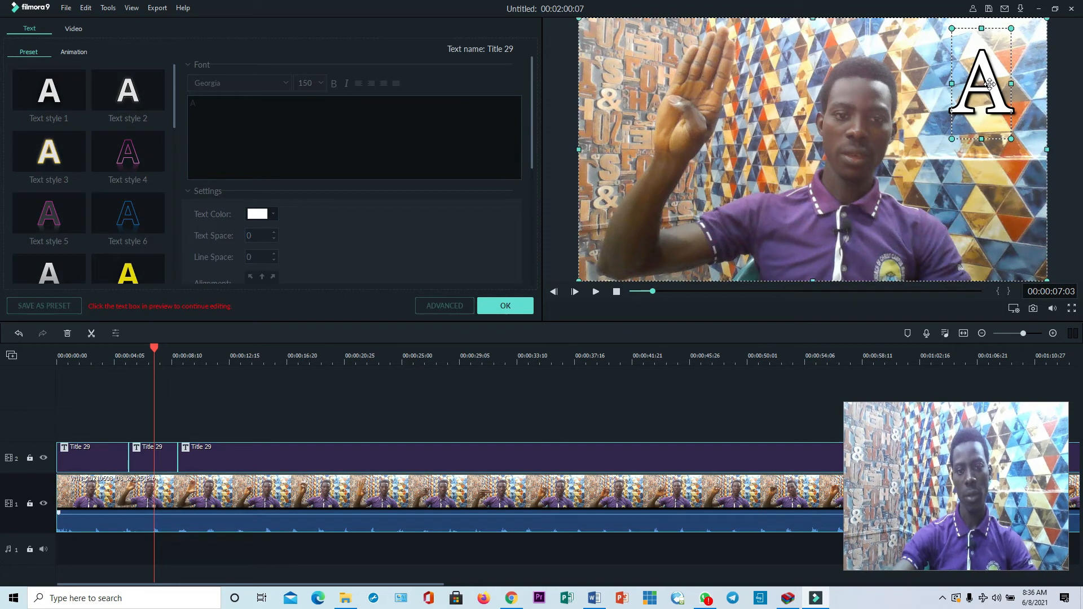
pyautogui.click(165, 454)
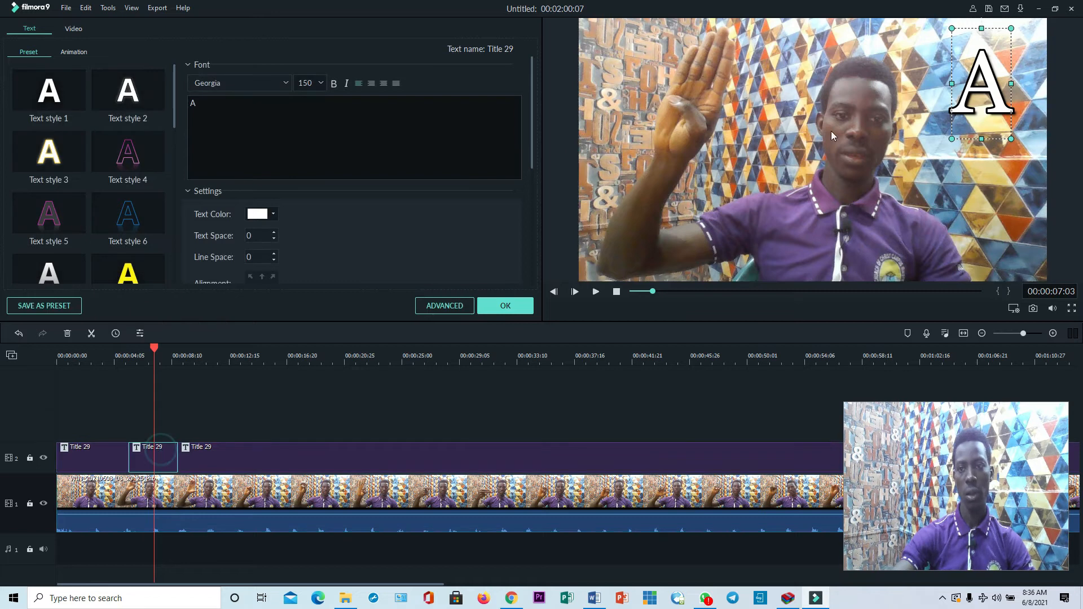
pyautogui.doubleClick(956, 73)
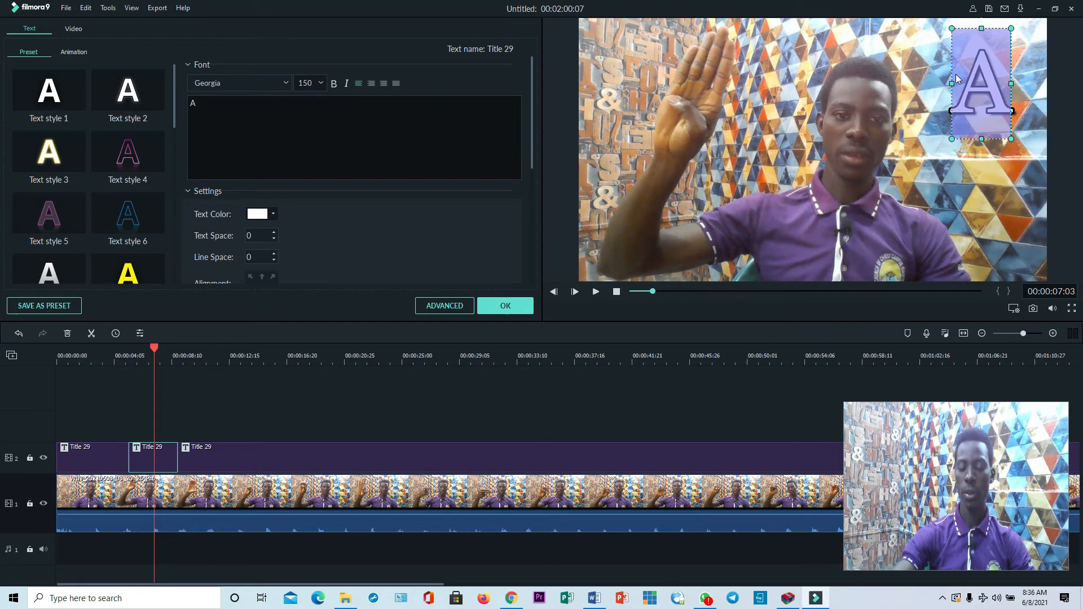
pyautogui.write('B')
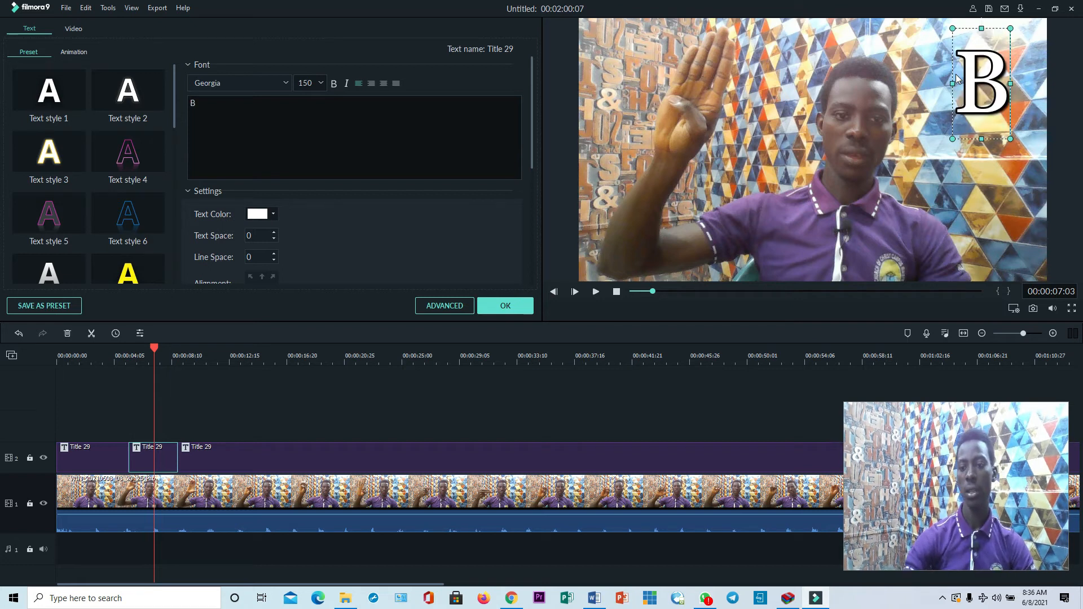
pyautogui.click(263, 425)
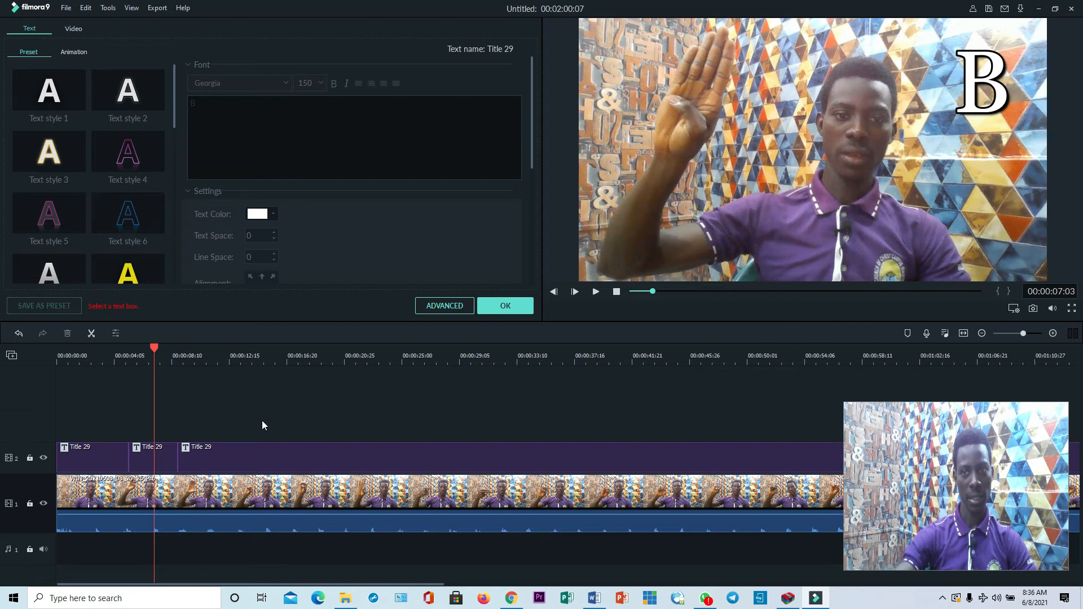
# Play to the end of the third hand sign and split the last title segment at 00:00:13:05
pyautogui.click(594, 294)
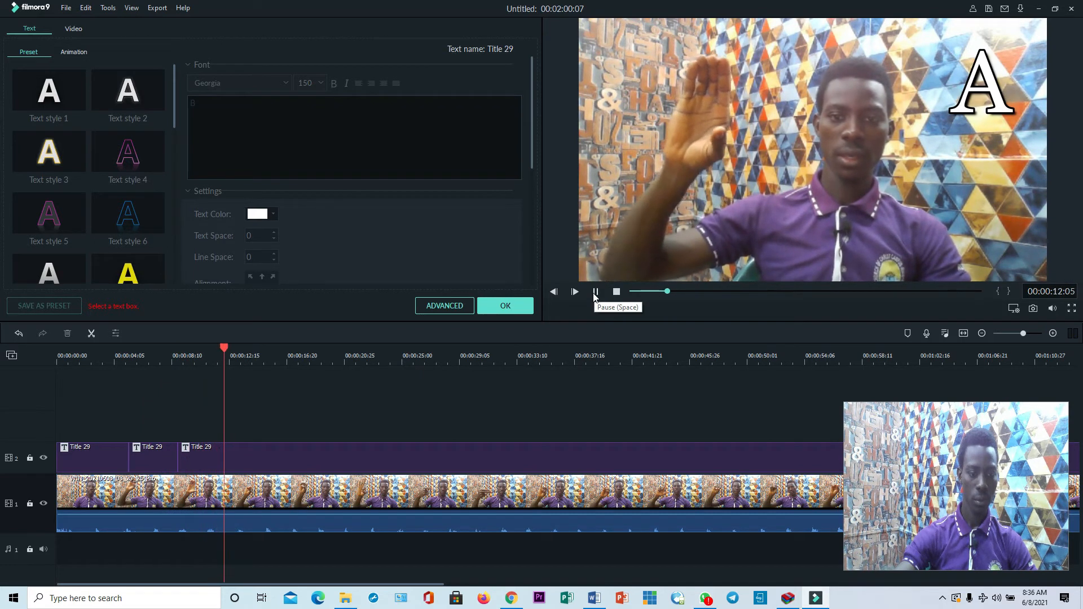
pyautogui.click(596, 291)
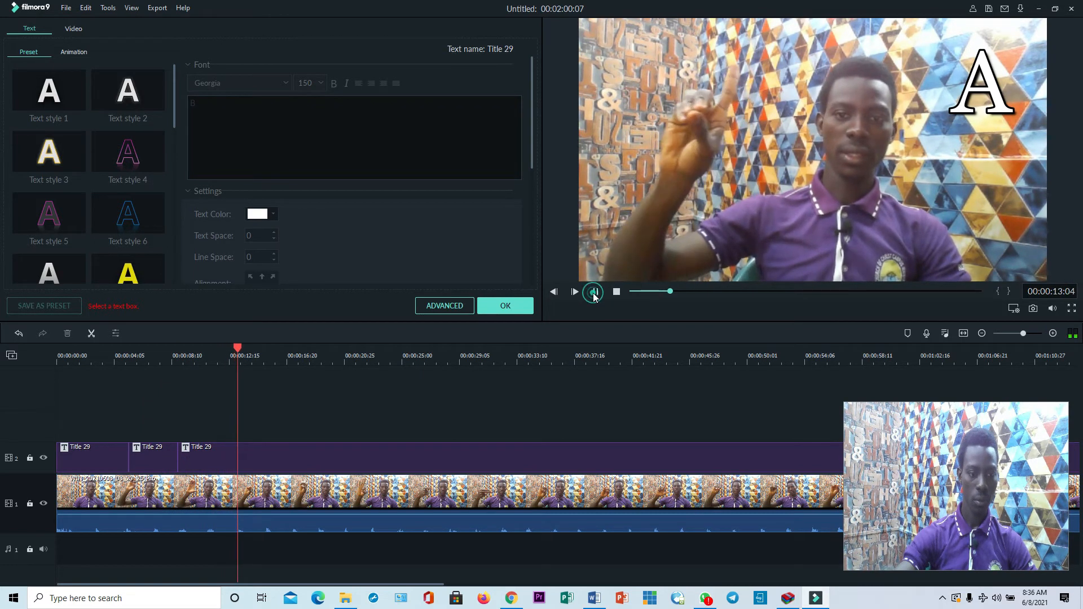
pyautogui.click(229, 462)
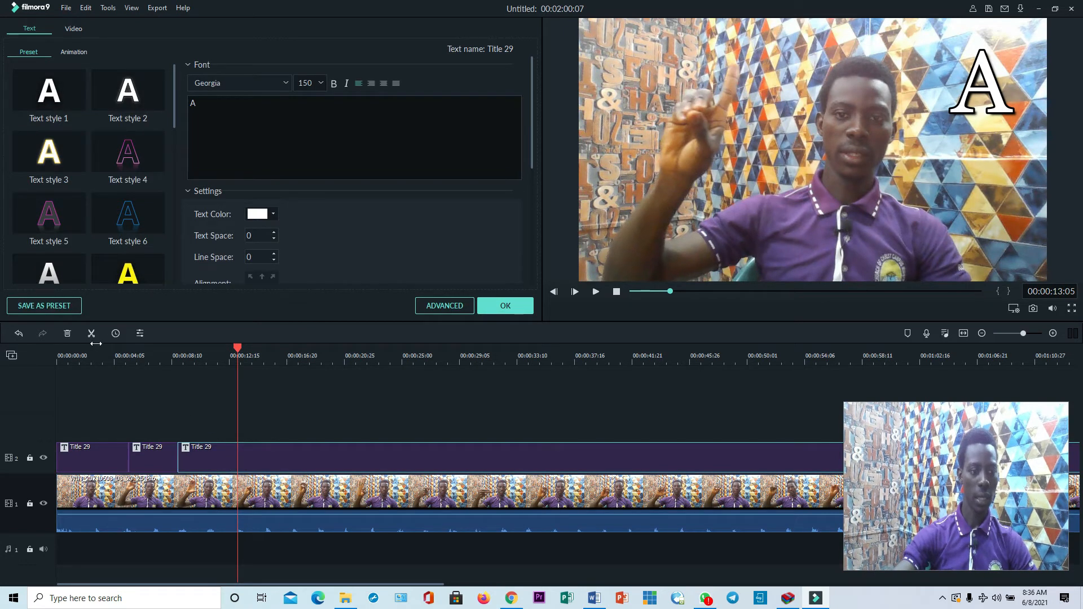
pyautogui.click(91, 333)
# Change the text of the third title segment to "C"
pyautogui.click(203, 355)
pyautogui.click(237, 412)
pyautogui.click(215, 459)
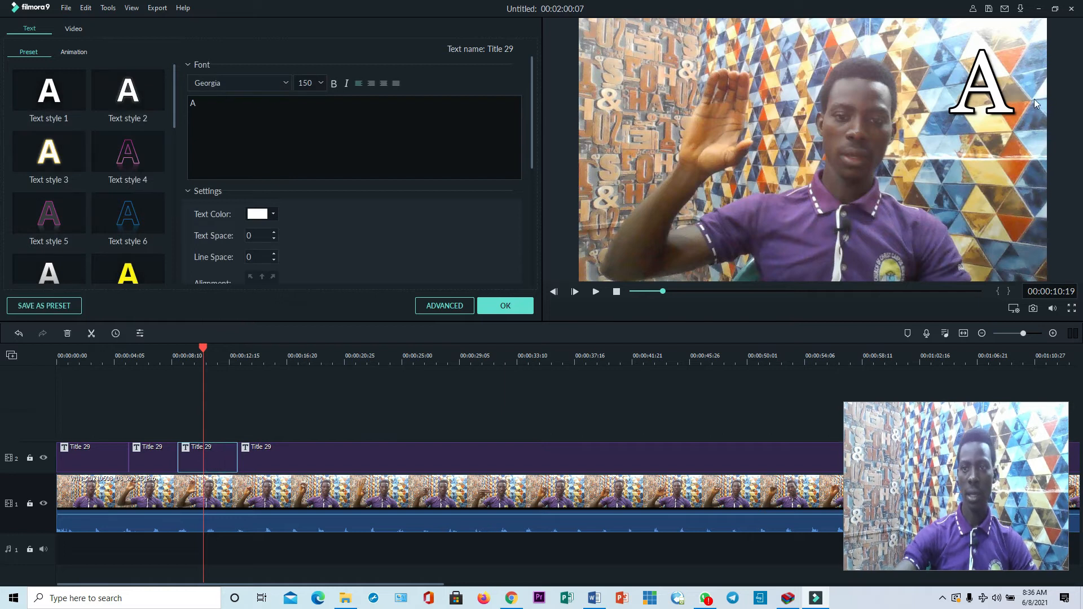
pyautogui.click(996, 90)
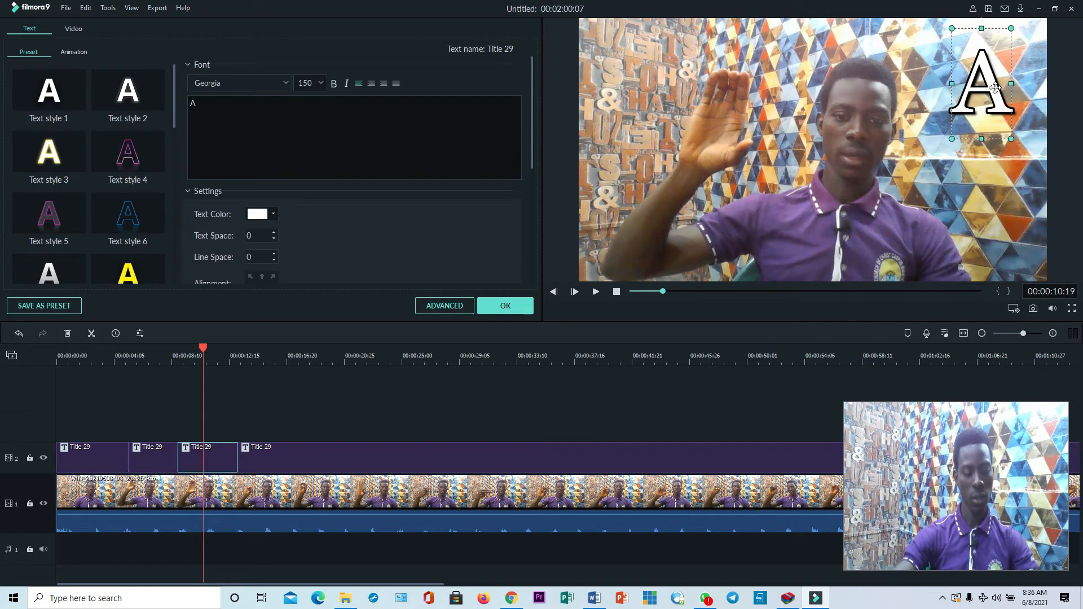
pyautogui.doubleClick(989, 85)
pyautogui.click(988, 84)
pyautogui.doubleClick(987, 83)
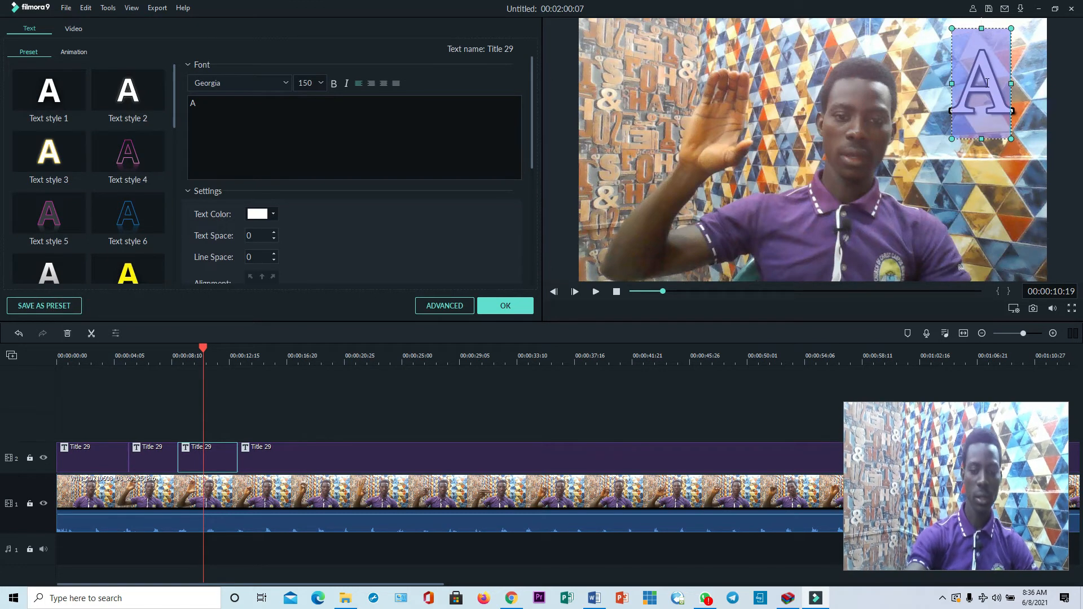
pyautogui.write('C')
pyautogui.click(306, 402)
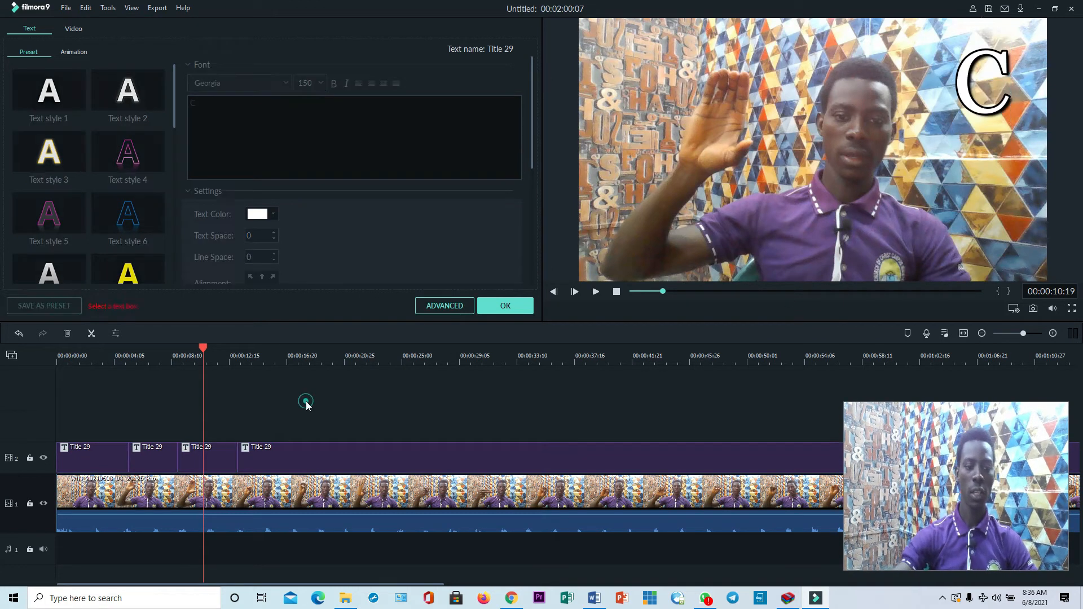
# Play to the end of the fourth hand sign and split the last title segment at 00:00:17:03
pyautogui.click(596, 292)
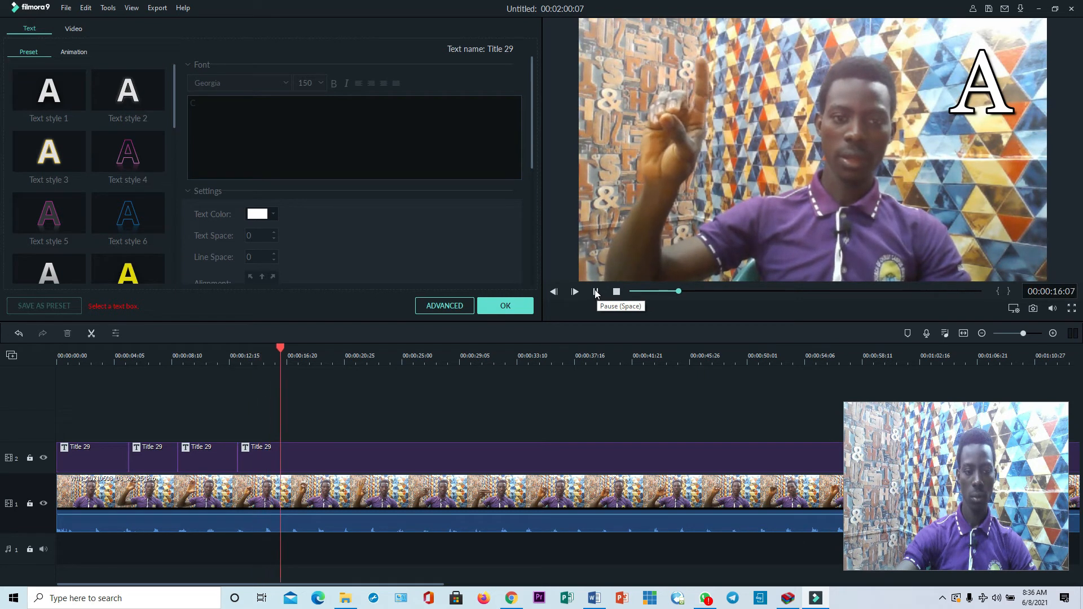
pyautogui.click(596, 292)
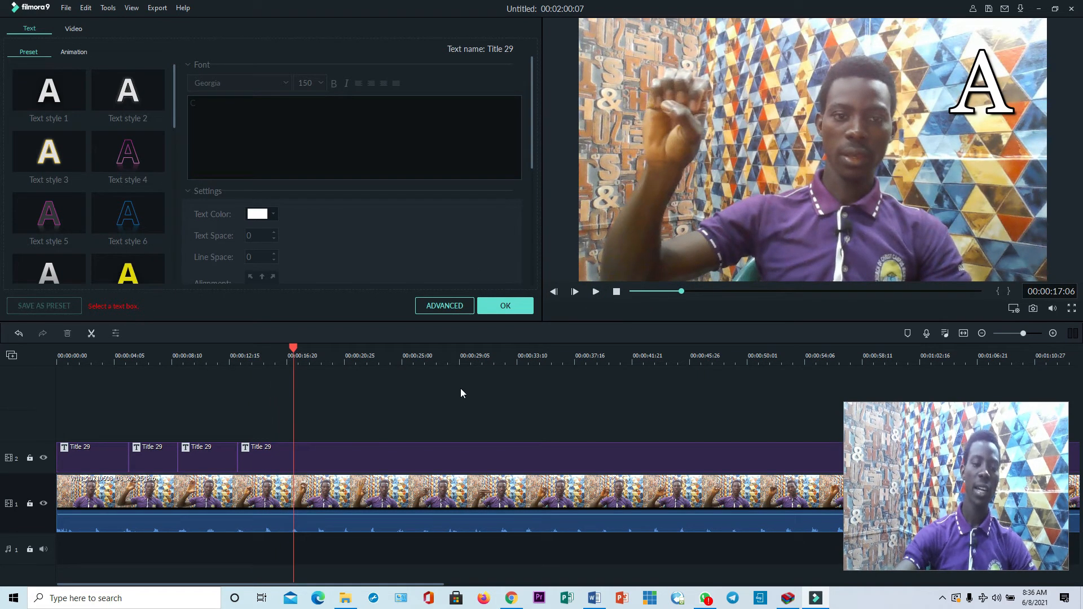
pyautogui.moveTo(292, 349); pyautogui.dragTo(293, 350)
pyautogui.click(306, 452)
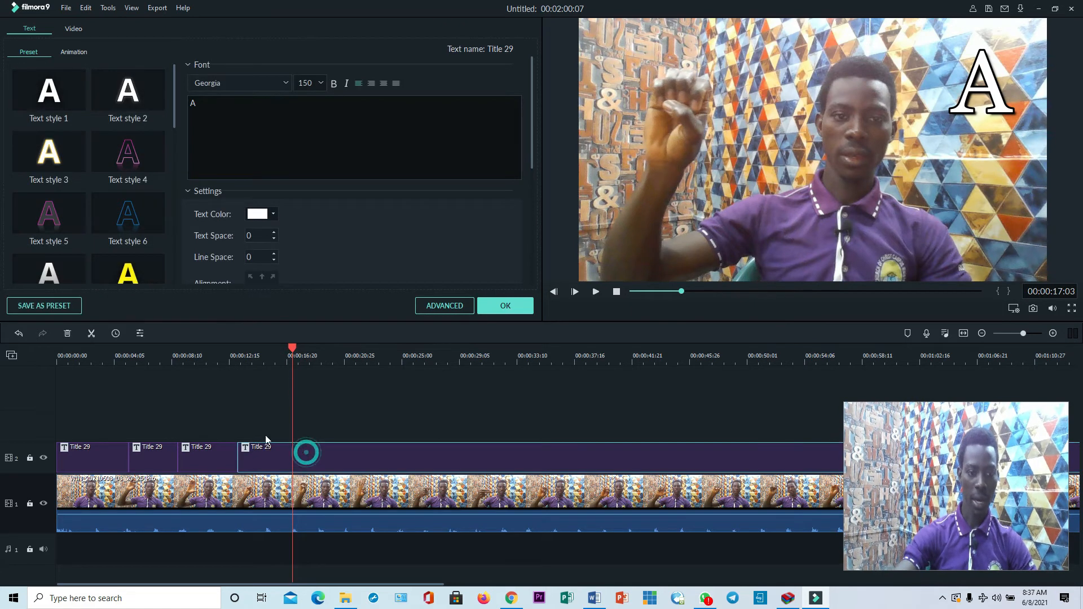
pyautogui.click(92, 333)
# Change the text of the fourth title segment to "D"
pyautogui.moveTo(293, 352); pyautogui.dragTo(258, 350)
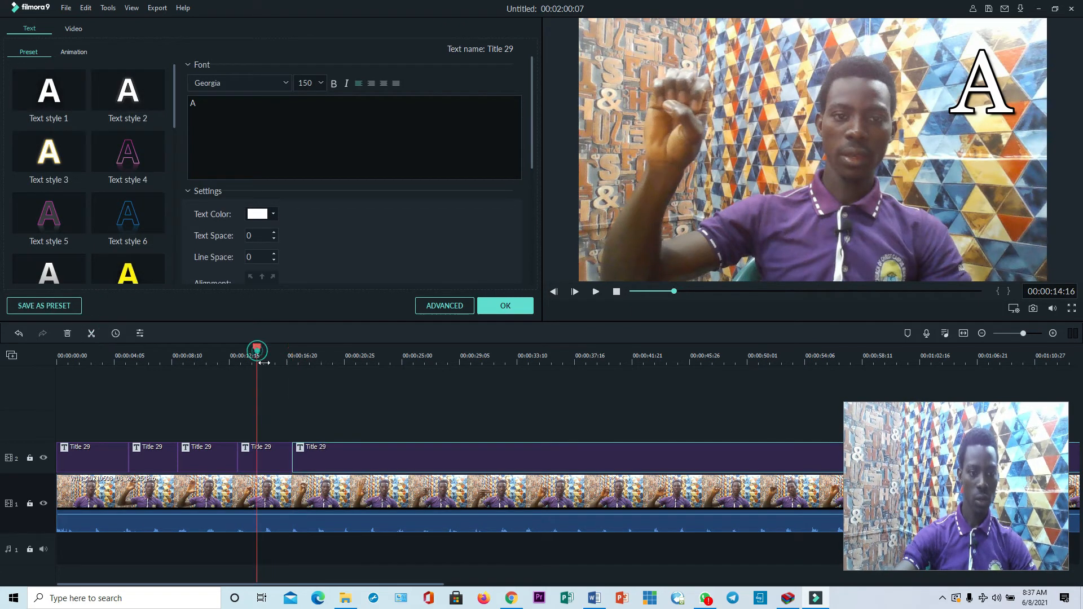
pyautogui.click(279, 454)
pyautogui.click(988, 92)
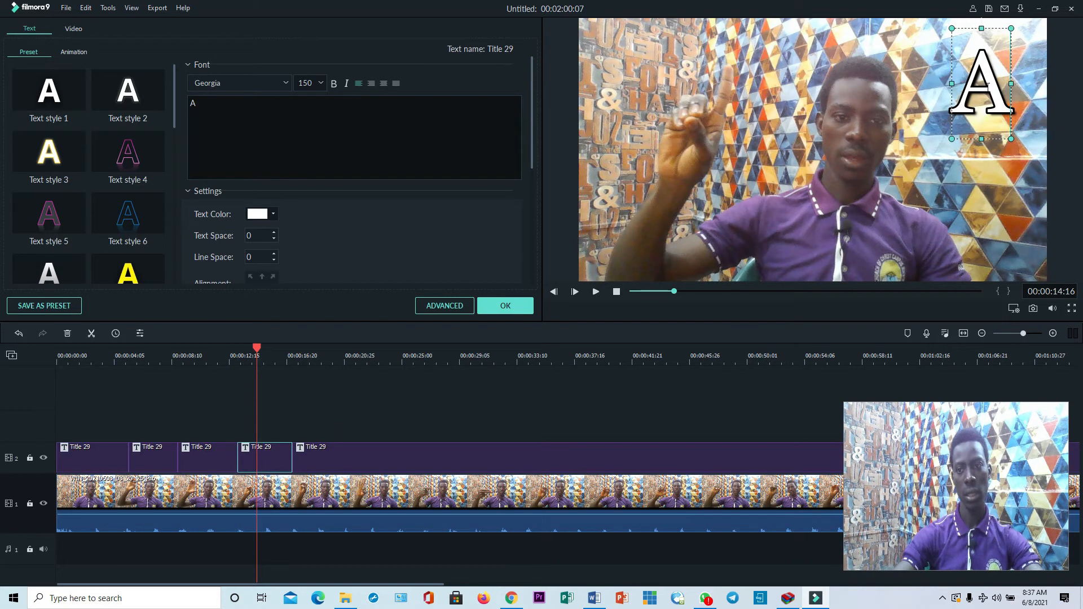
pyautogui.doubleClick(988, 86)
pyautogui.write('D')
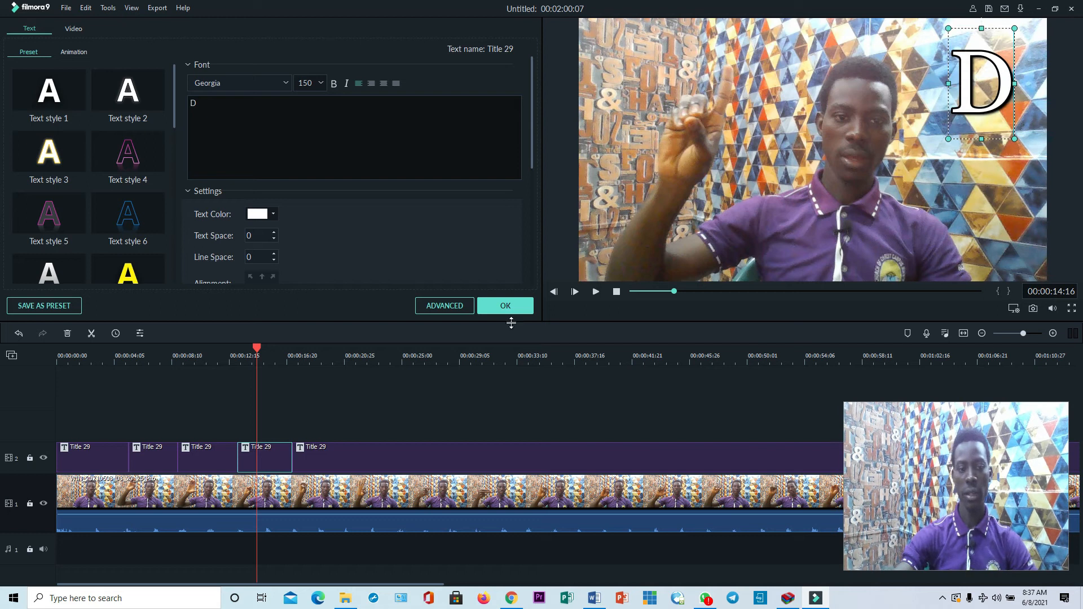
pyautogui.click(338, 395)
# Play to the end of the fifth hand sign and split the last title segment at 00:00:20:22
pyautogui.click(596, 291)
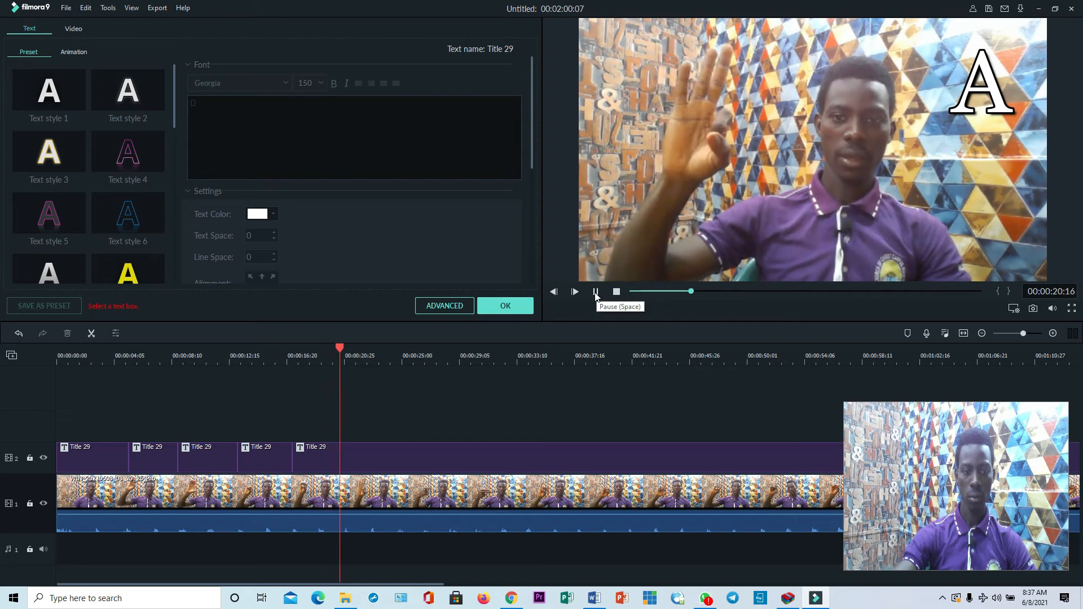
pyautogui.click(595, 292)
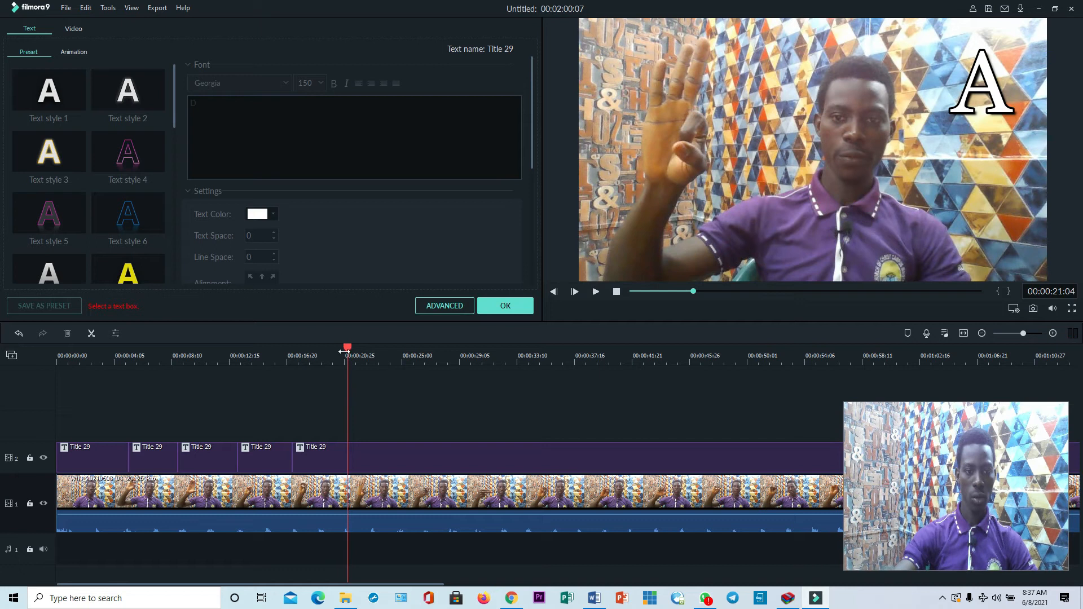
pyautogui.moveTo(348, 353); pyautogui.dragTo(344, 356)
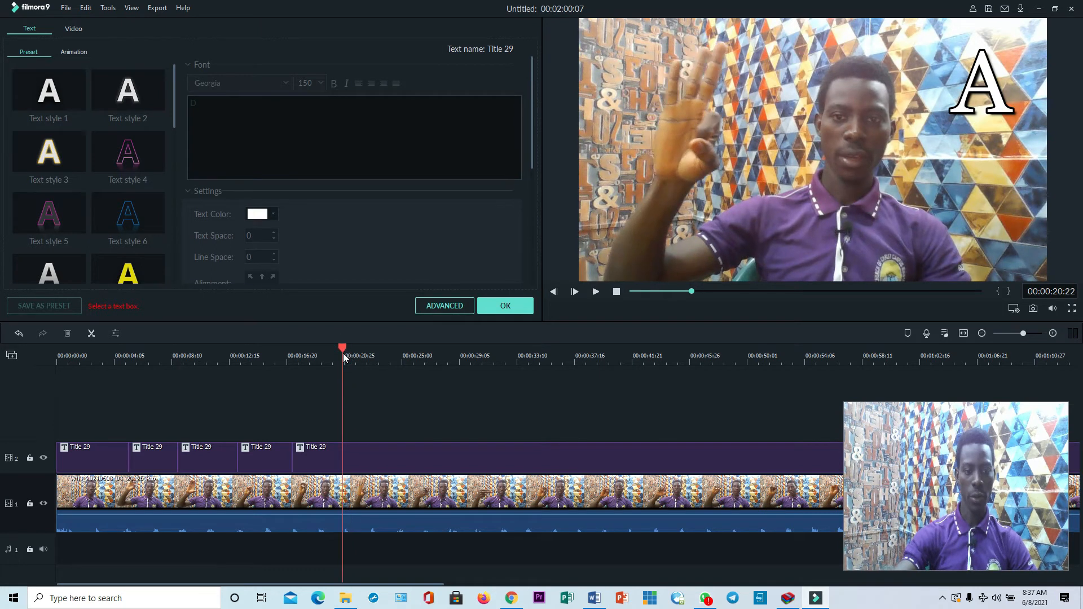
pyautogui.click(349, 461)
pyautogui.click(91, 333)
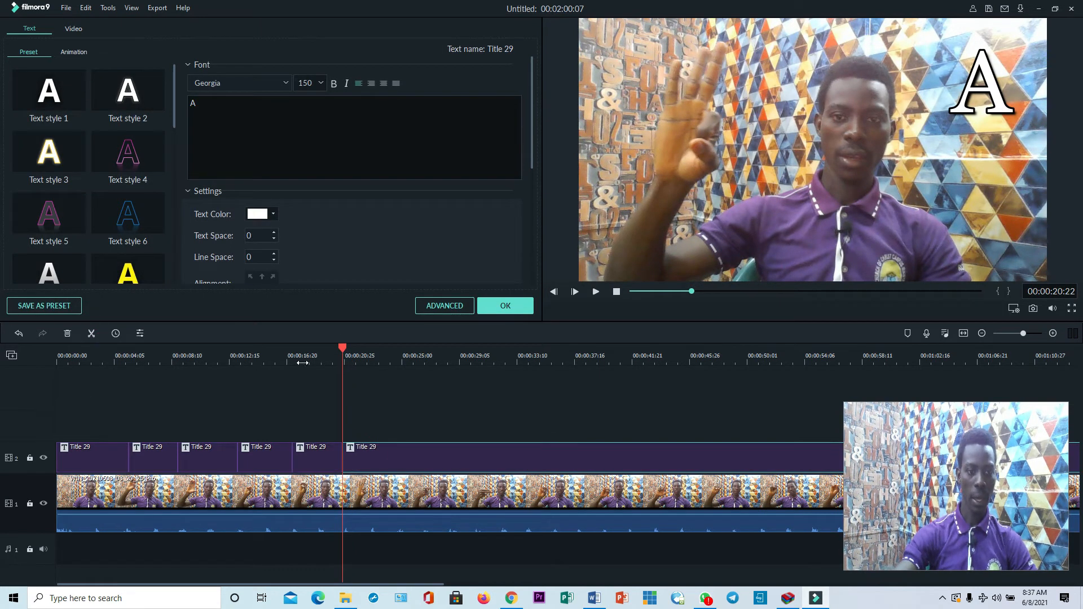
# Change the text of the fifth title segment to "E"
pyautogui.click(307, 356)
pyautogui.click(320, 452)
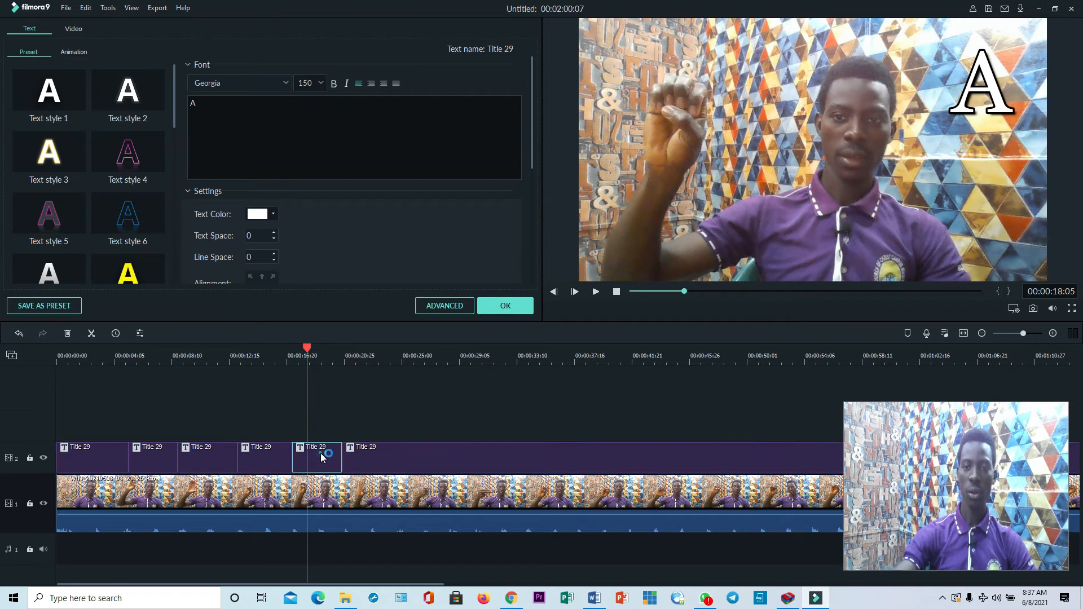
pyautogui.click(989, 79)
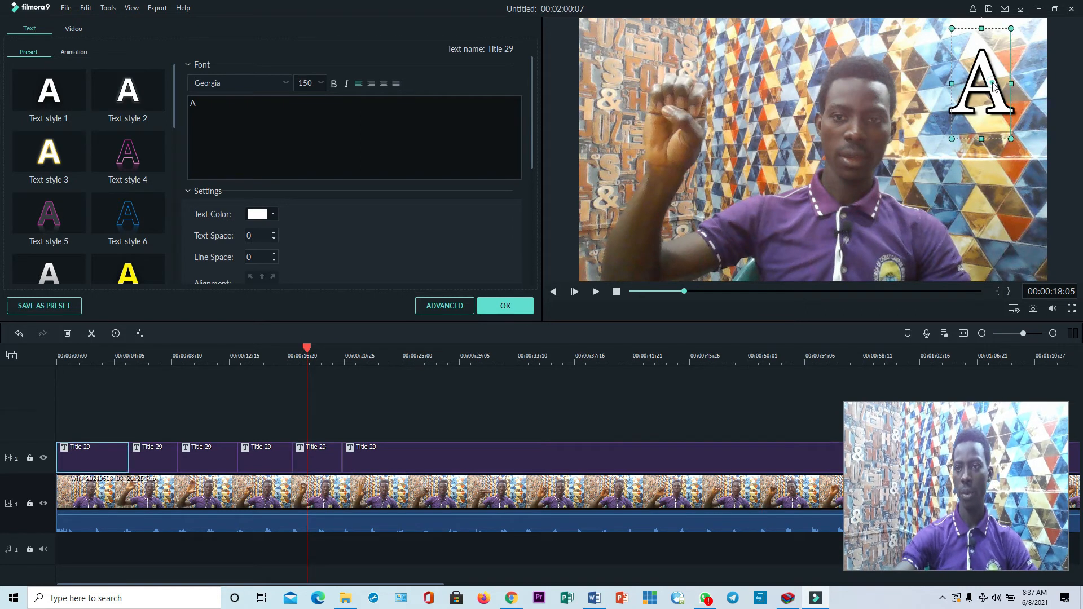
pyautogui.click(992, 84)
pyautogui.click(991, 83)
pyautogui.click(991, 83)
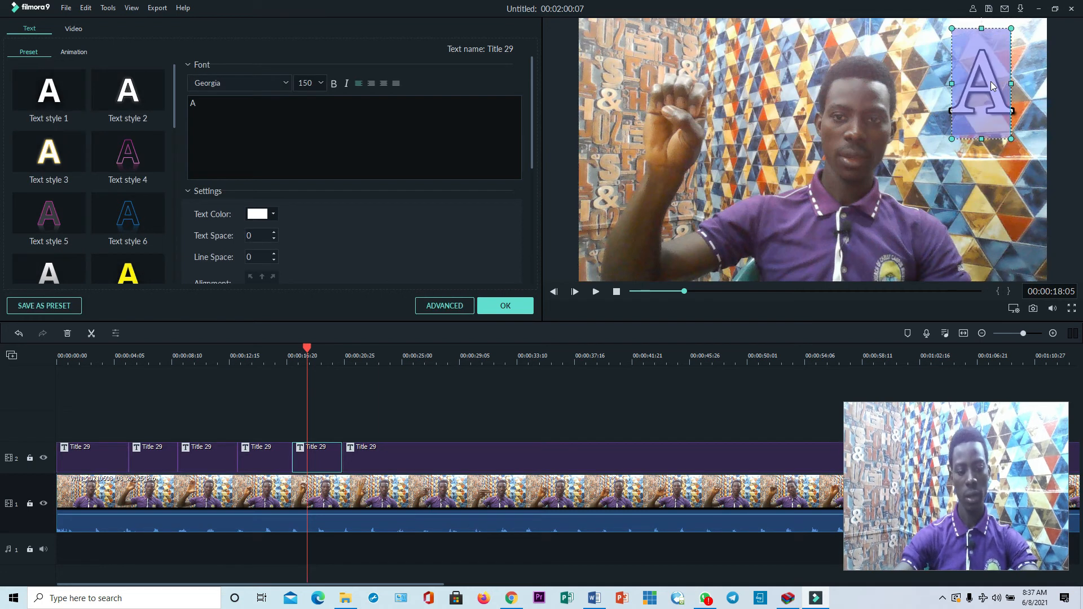
pyautogui.write('E')
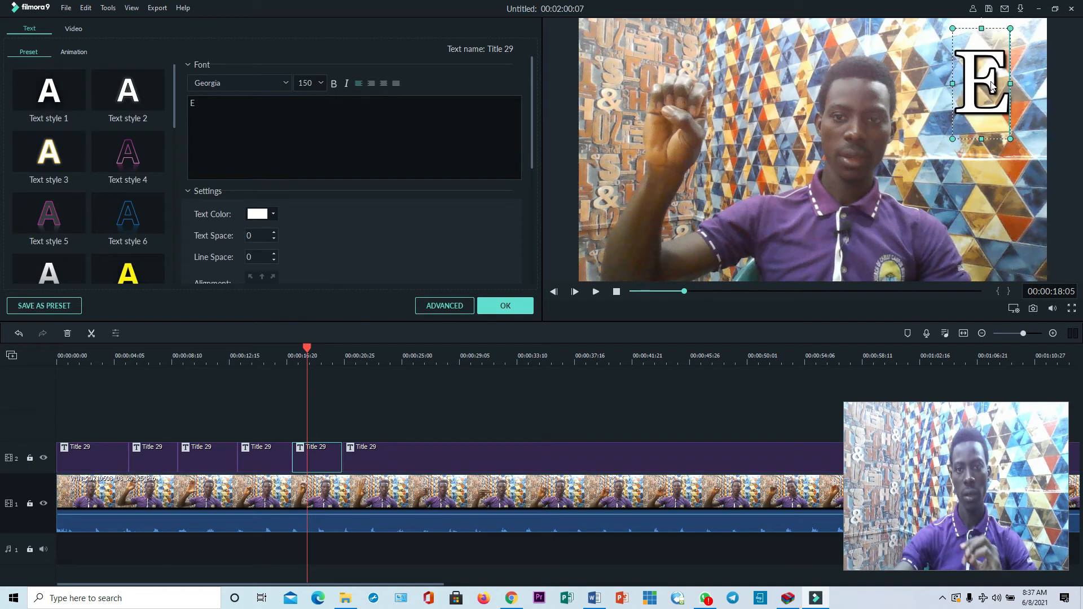
pyautogui.click(375, 410)
# Play to the end of the sixth hand sign and split the last title segment at 00:00:24:20
pyautogui.click(596, 291)
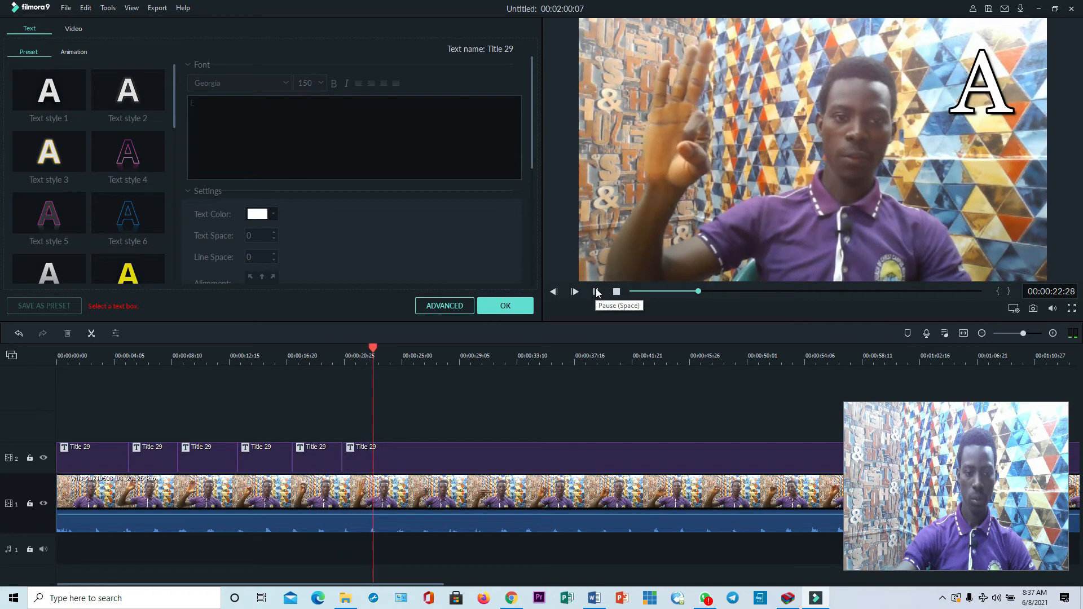
pyautogui.click(596, 292)
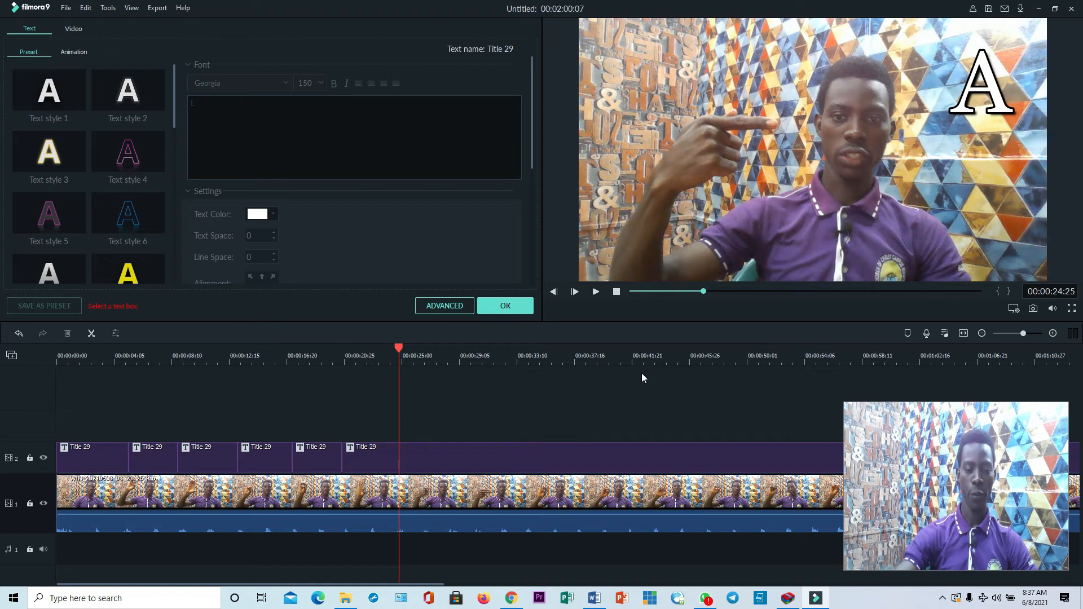
pyautogui.moveTo(400, 351); pyautogui.dragTo(397, 352)
pyautogui.click(411, 459)
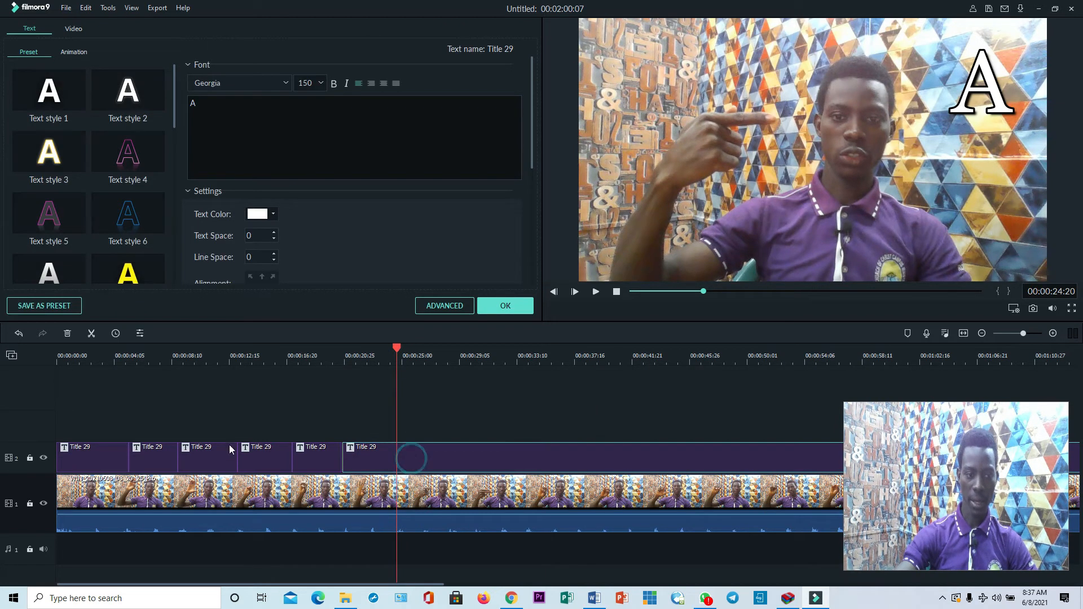
pyautogui.click(90, 333)
# Change the text of the sixth title segment to "F" and close the title editor
pyautogui.click(360, 353)
pyautogui.click(374, 455)
pyautogui.click(973, 99)
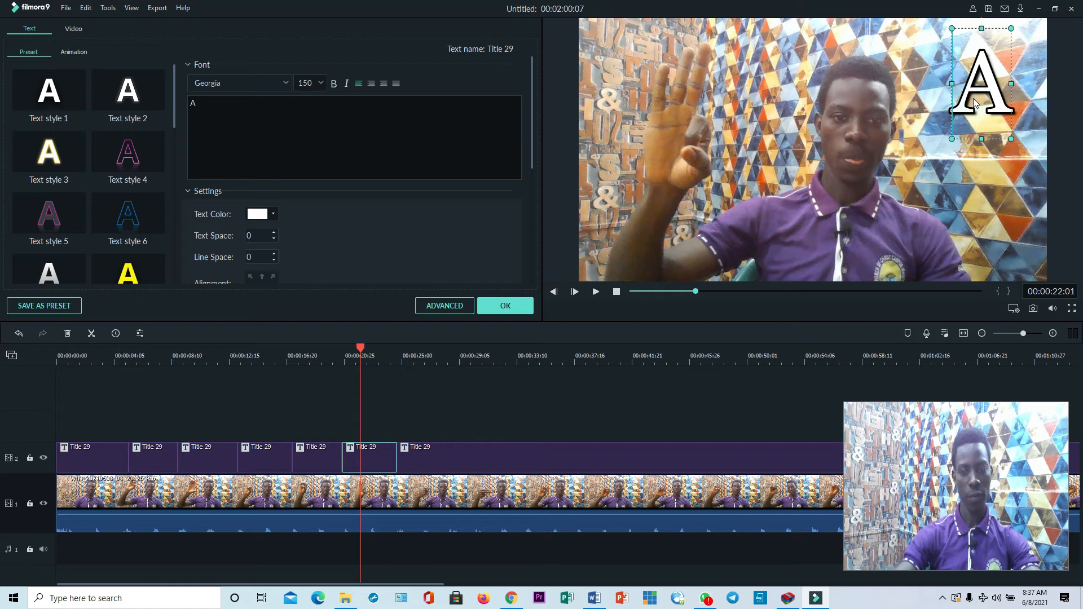
pyautogui.doubleClick(974, 100)
pyautogui.write('F')
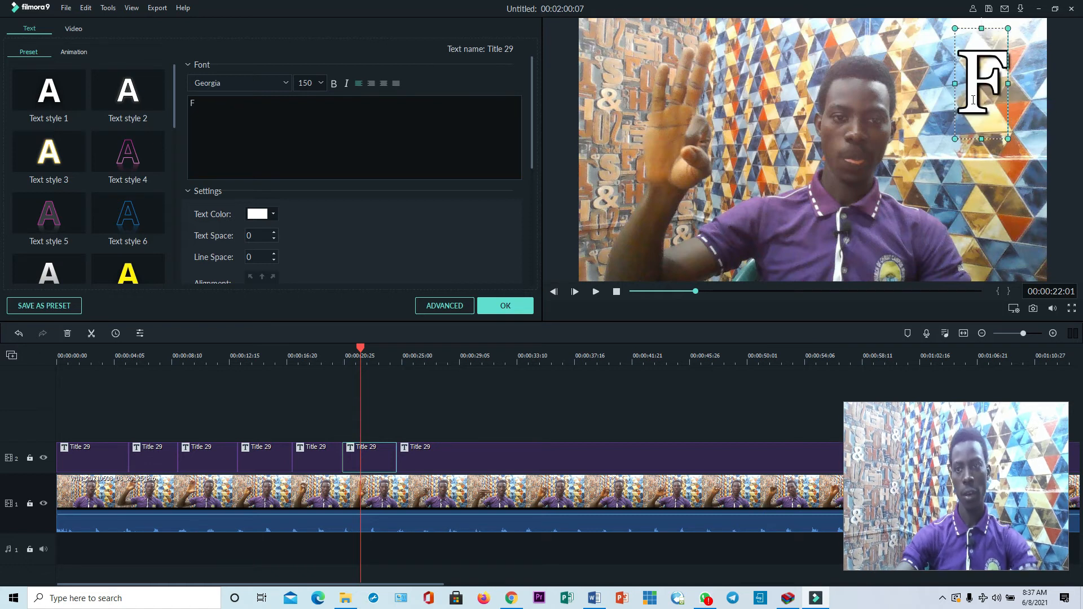
pyautogui.click(422, 418)
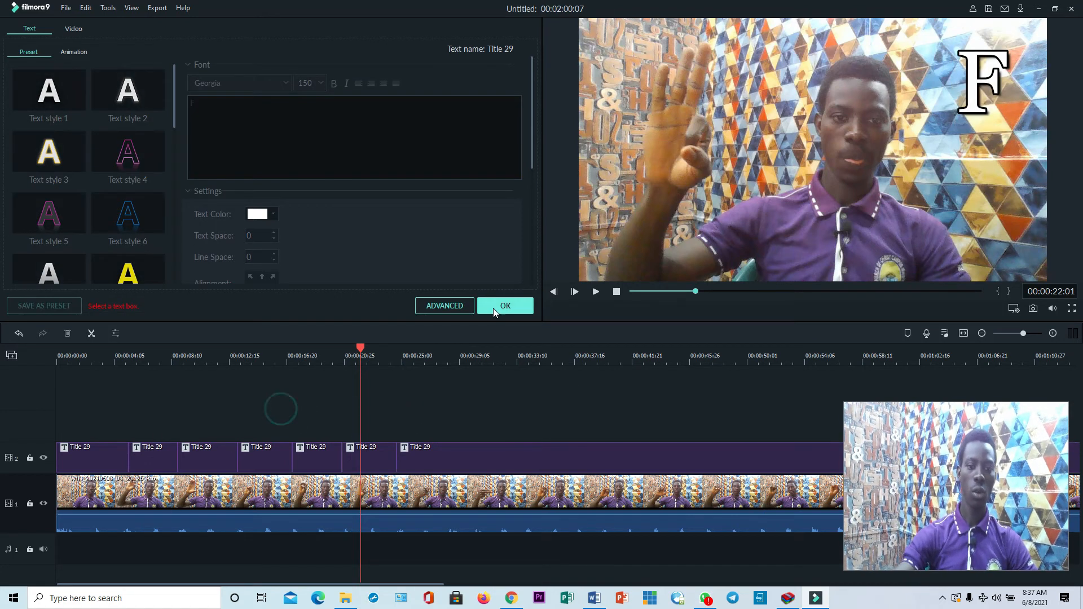
pyautogui.click(495, 306)
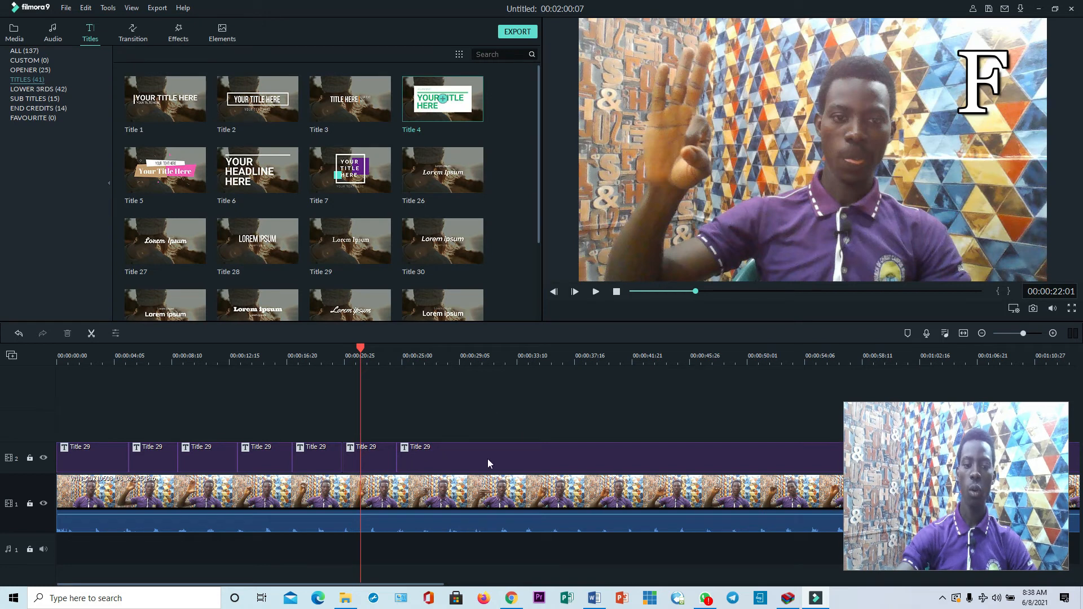
# Preview a frame within each of the six lettered title segments to check its letter against the hand sign
pyautogui.click(99, 361)
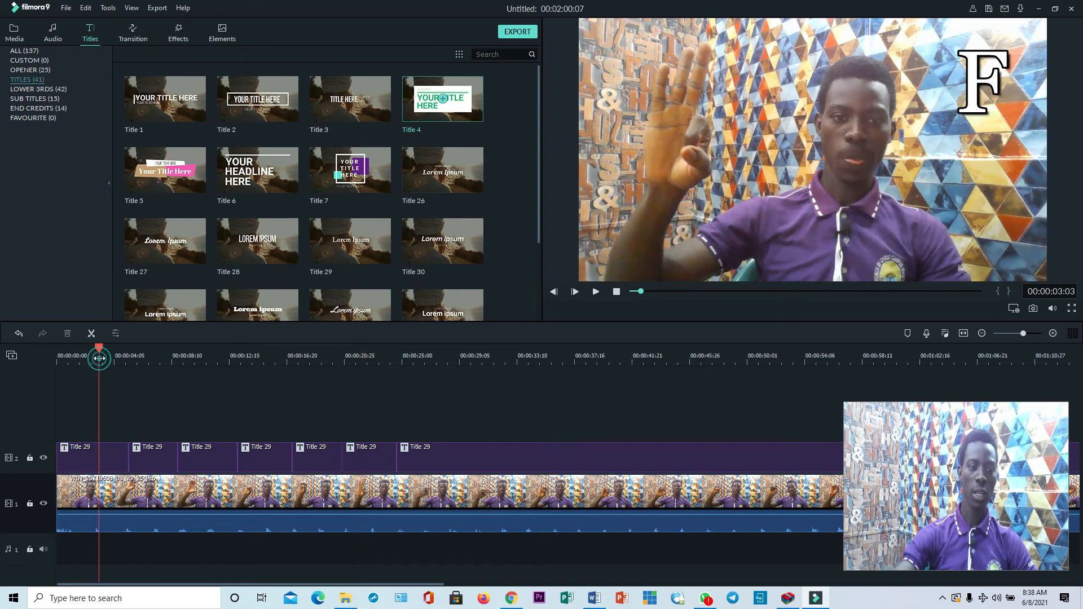
pyautogui.click(151, 355)
pyautogui.click(214, 354)
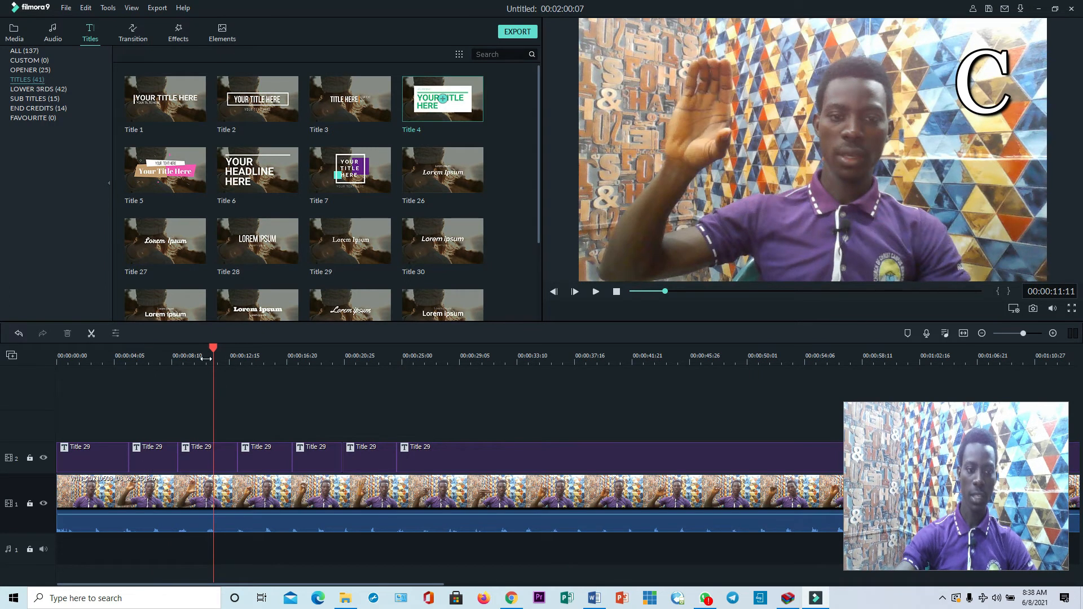
pyautogui.click(261, 355)
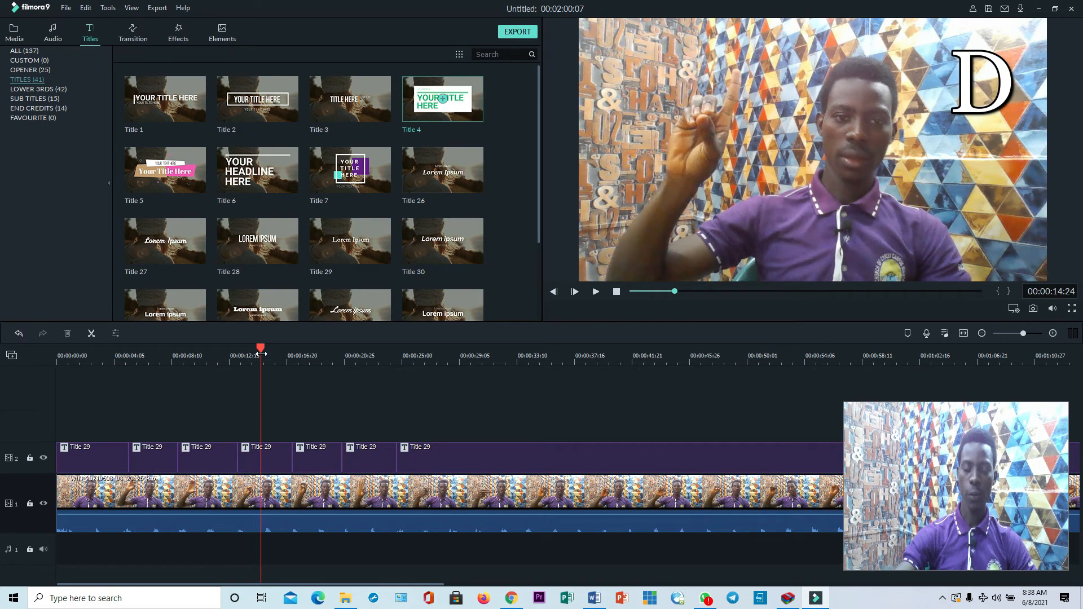
pyautogui.click(312, 355)
pyautogui.click(367, 386)
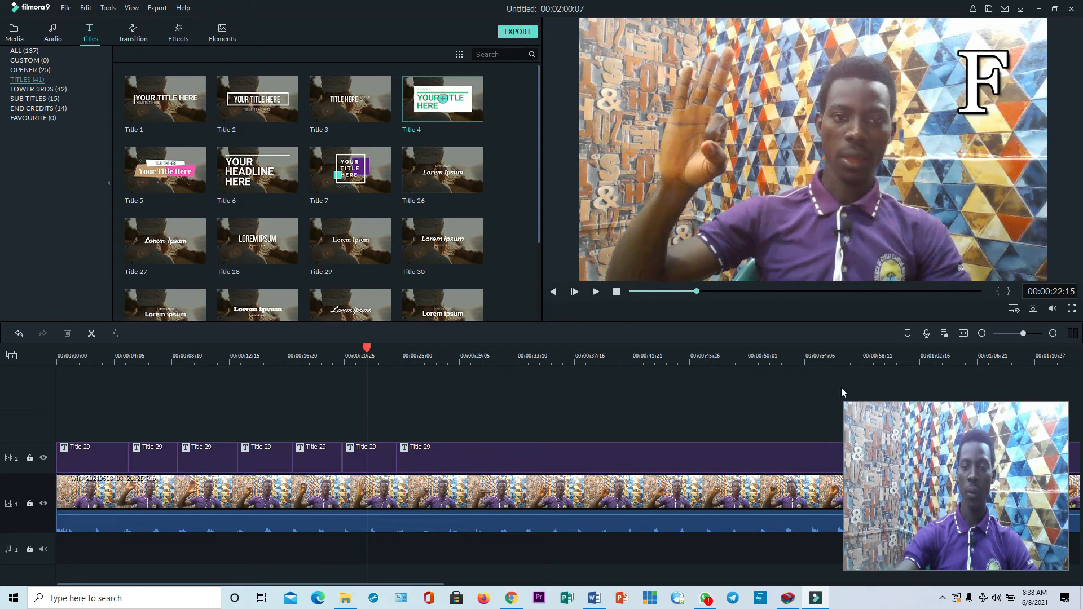
# Trim the end of the last title segment to match the end of the video clip
pyautogui.moveTo(1024, 333); pyautogui.dragTo(1020, 335)
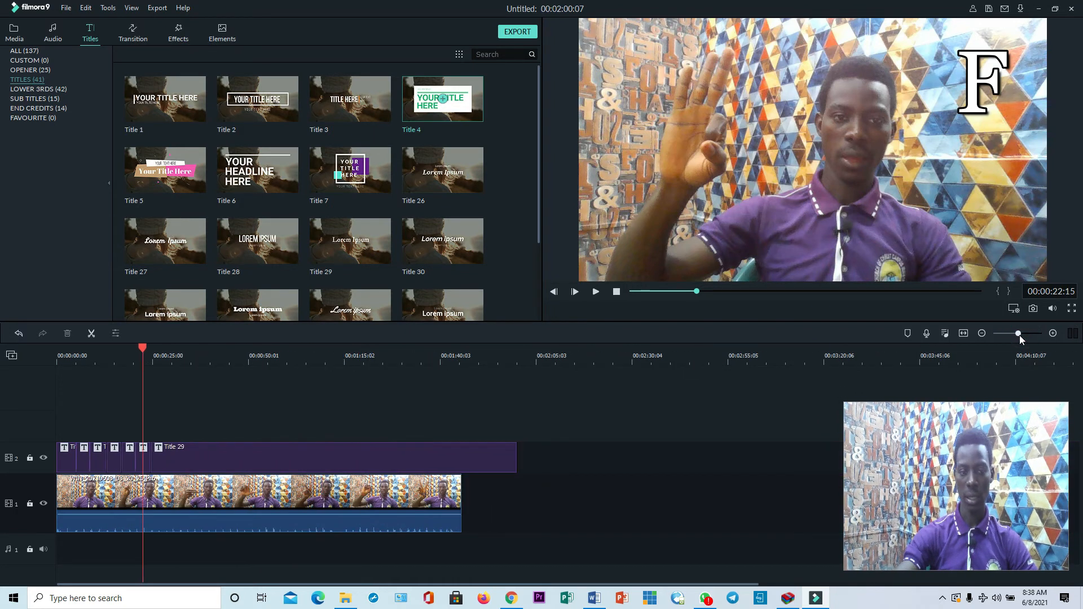
pyautogui.click(466, 461)
pyautogui.moveTo(518, 455); pyautogui.dragTo(463, 461)
pyautogui.click(480, 421)
# Play the video from the beginning through the lettered titles and examine the hand signs under the last title segment
pyautogui.click(615, 292)
pyautogui.click(485, 403)
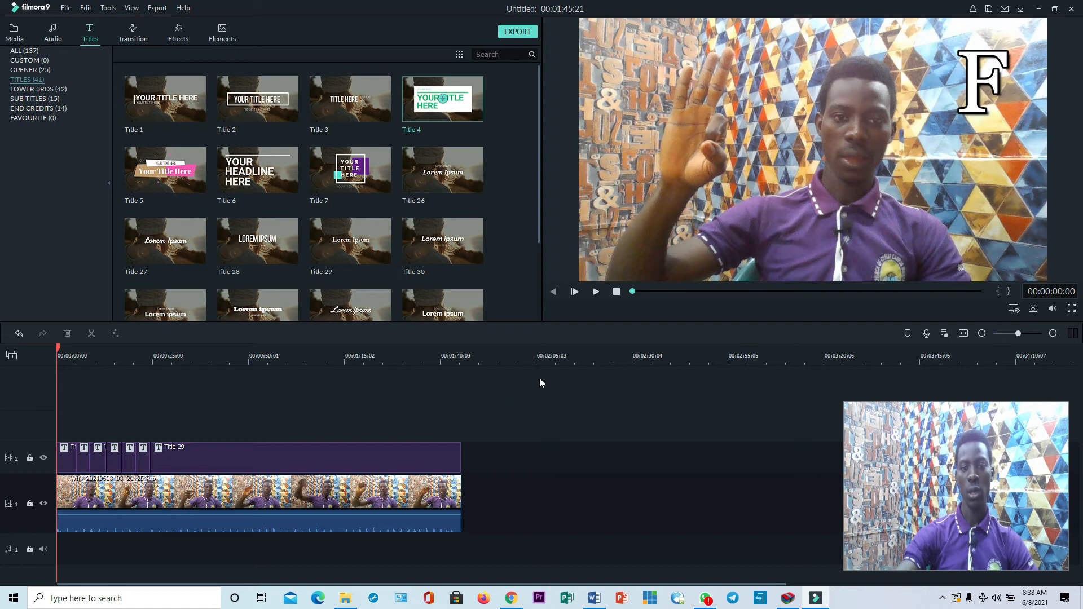
pyautogui.click(597, 292)
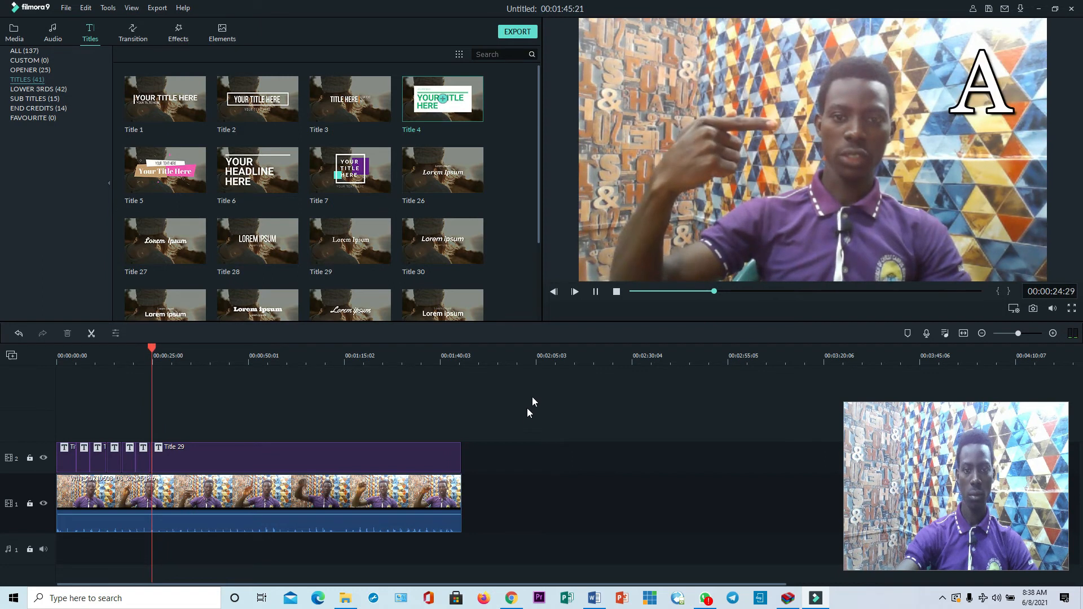
pyautogui.click(595, 292)
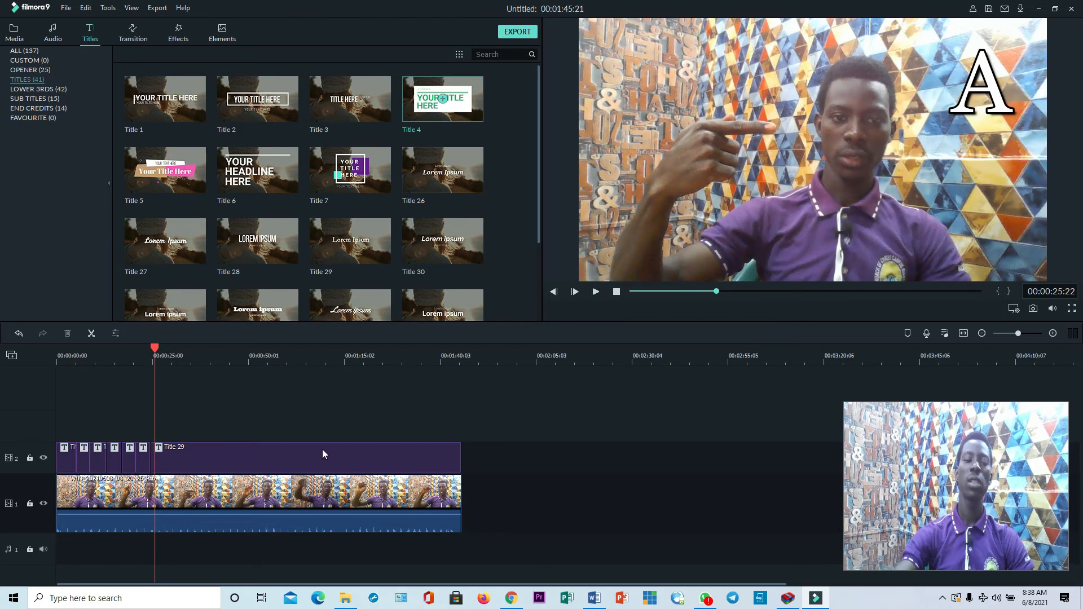
pyautogui.moveTo(156, 349); pyautogui.dragTo(168, 358)
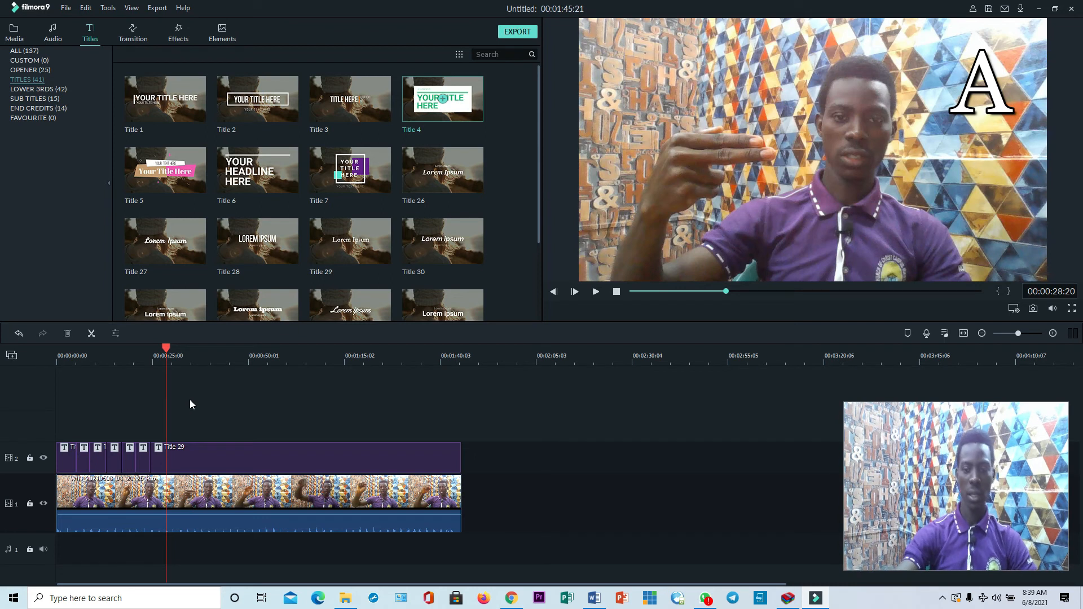
pyautogui.click(213, 357)
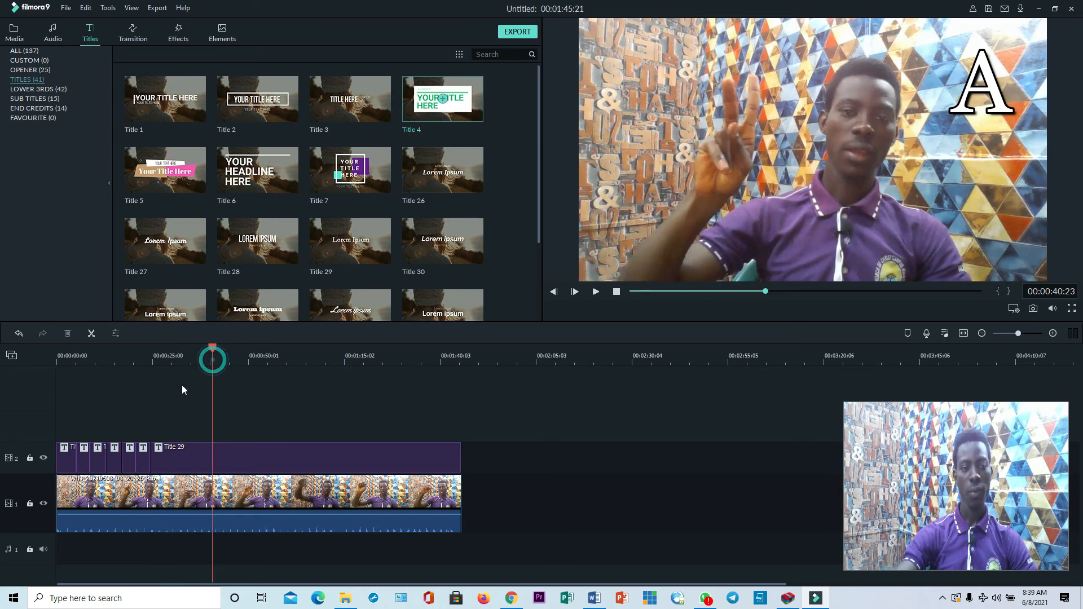
pyautogui.click(151, 355)
pyautogui.moveTo(157, 354); pyautogui.dragTo(142, 362)
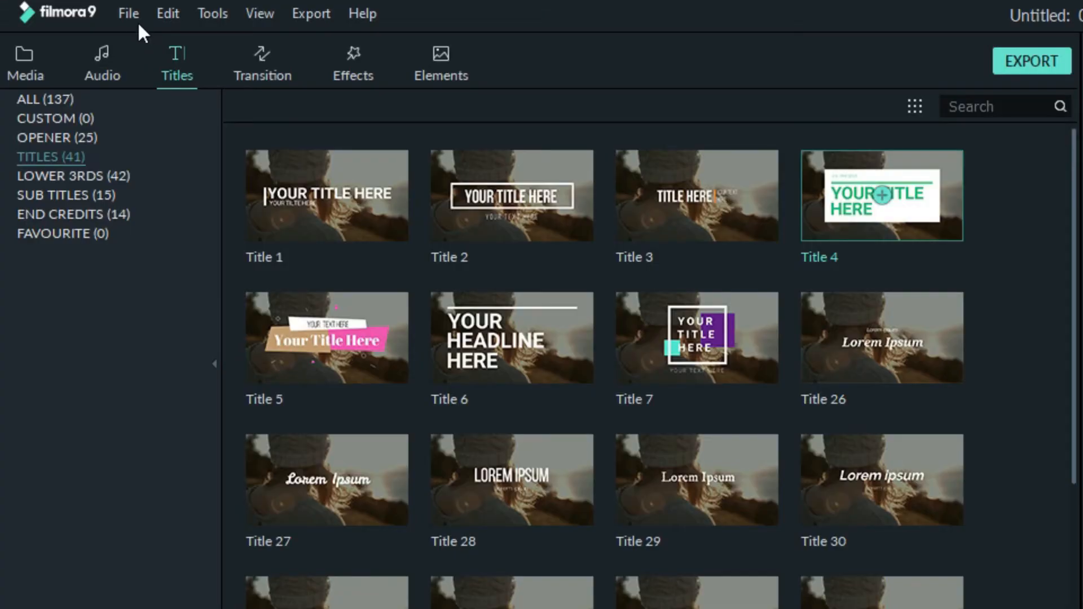
# Save the project in the VIDEO LESSONS folder as "HOW TO EDIT SIGN LANGUAGE VIDEO" and return to the media library
pyautogui.click(66, 9)
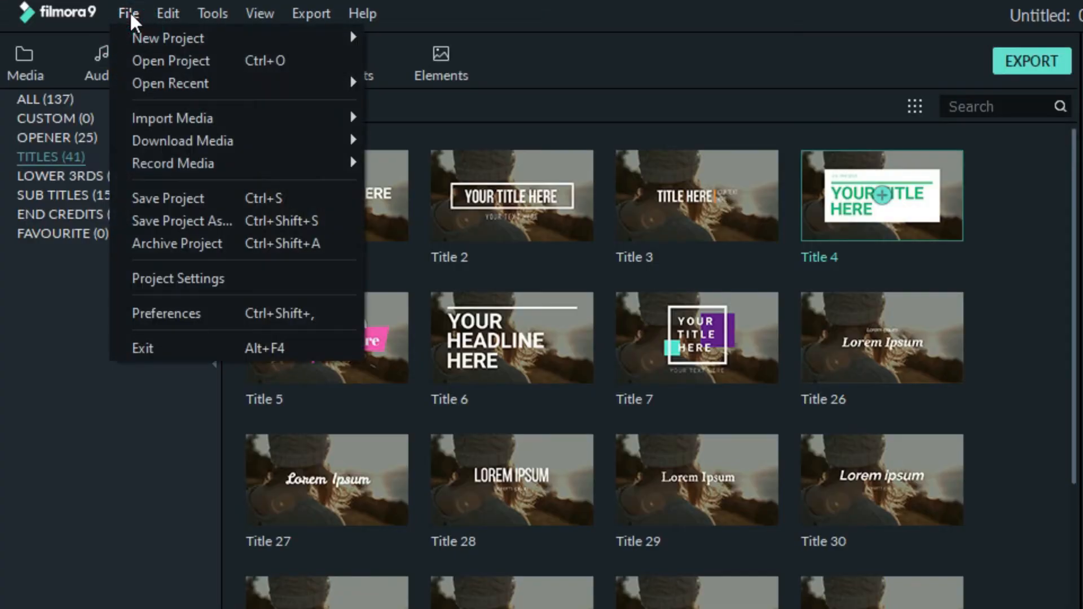
pyautogui.click(181, 197)
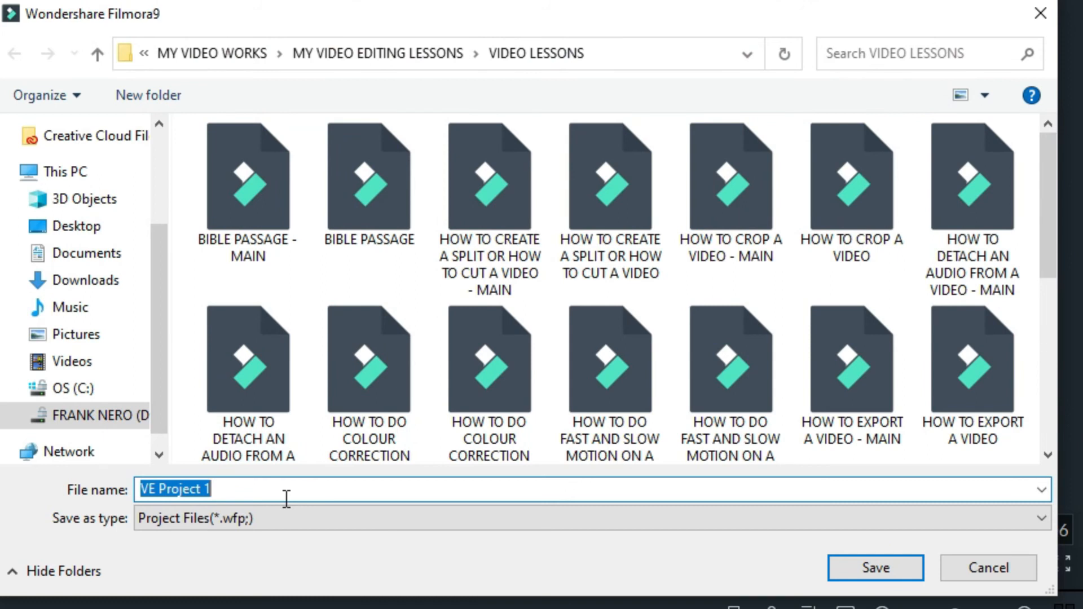
pyautogui.write('HOW ')
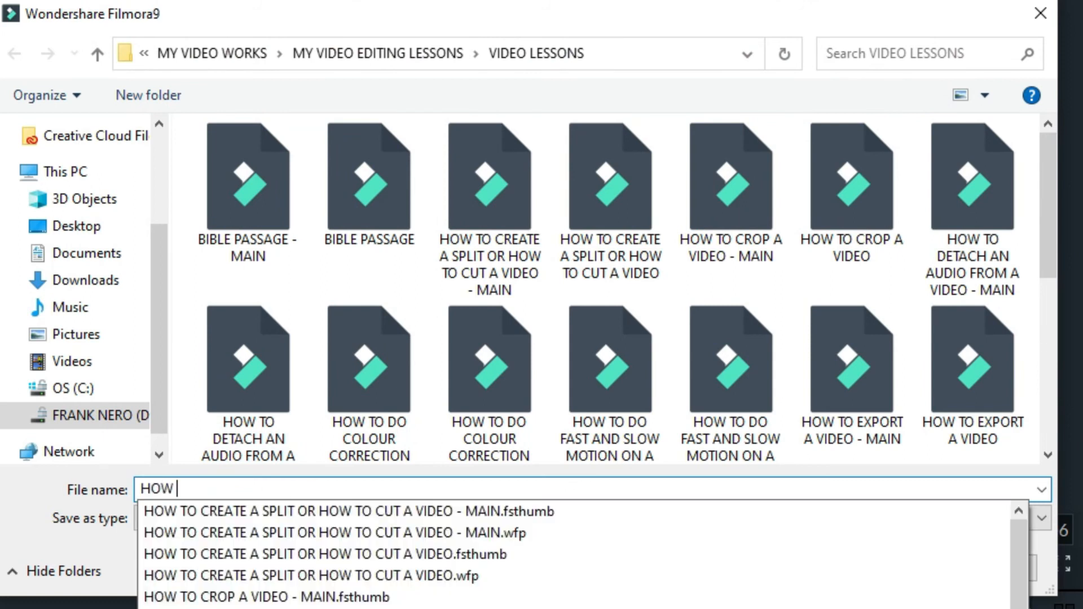
pyautogui.write('TO ED')
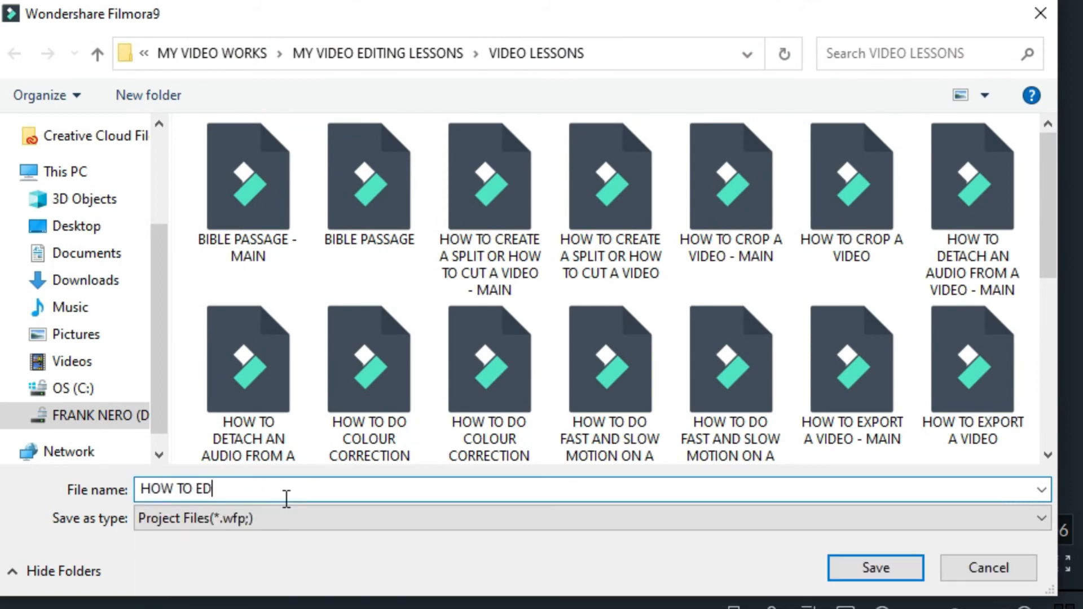
pyautogui.write('IT SIGN L')
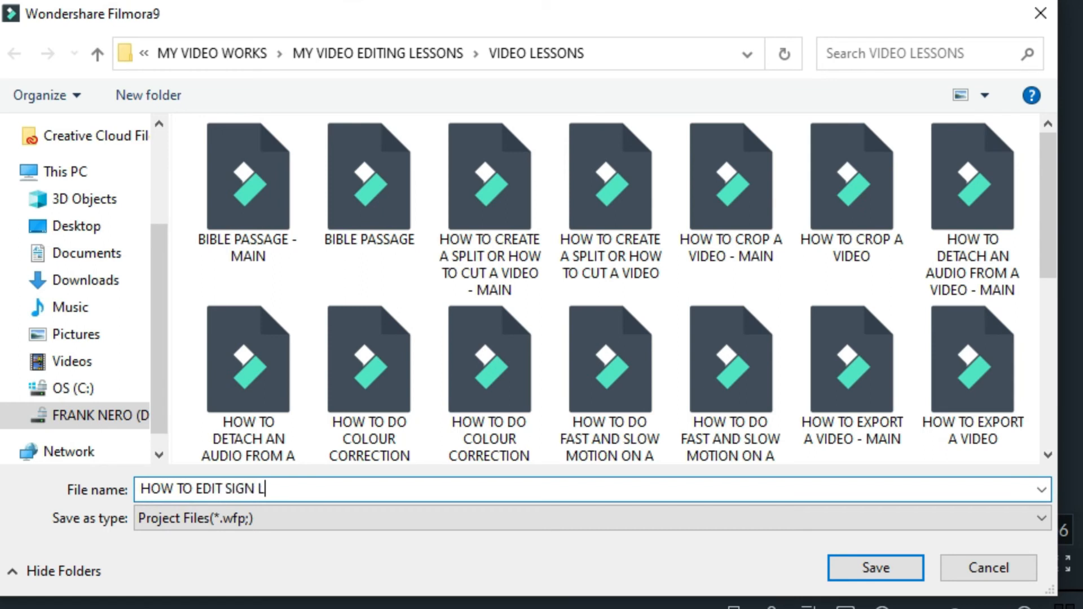
pyautogui.write('ANGUAGE VID')
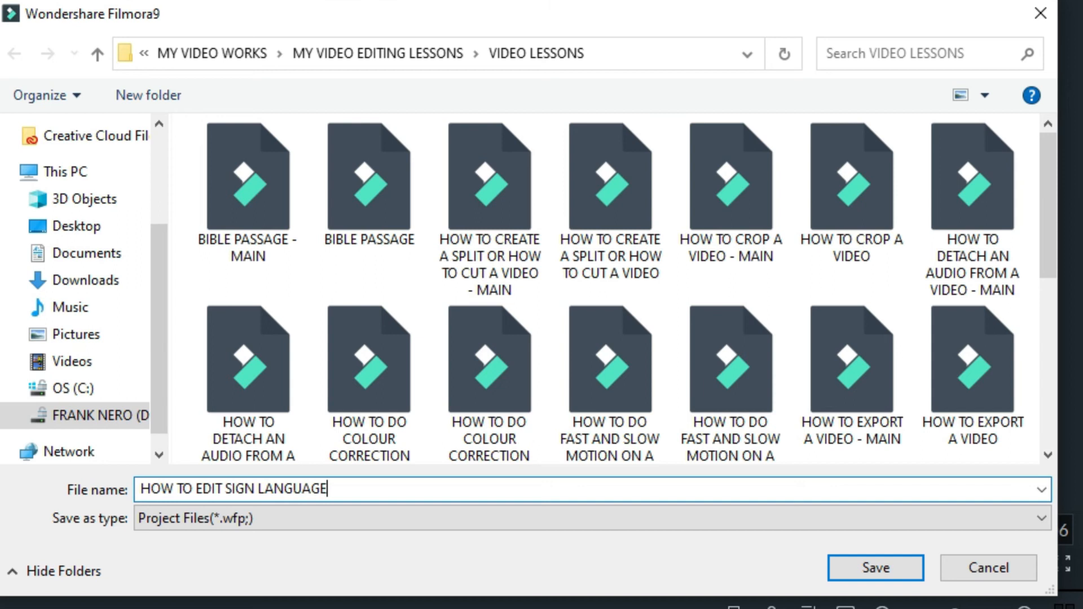
pyautogui.write('EO')
pyautogui.click(874, 569)
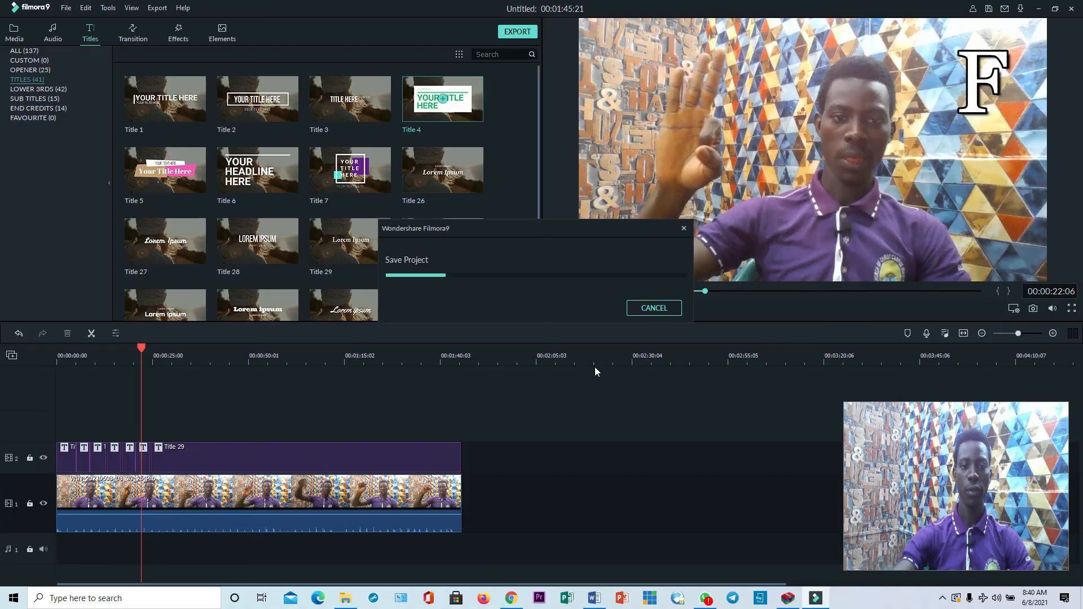
pyautogui.click(14, 33)
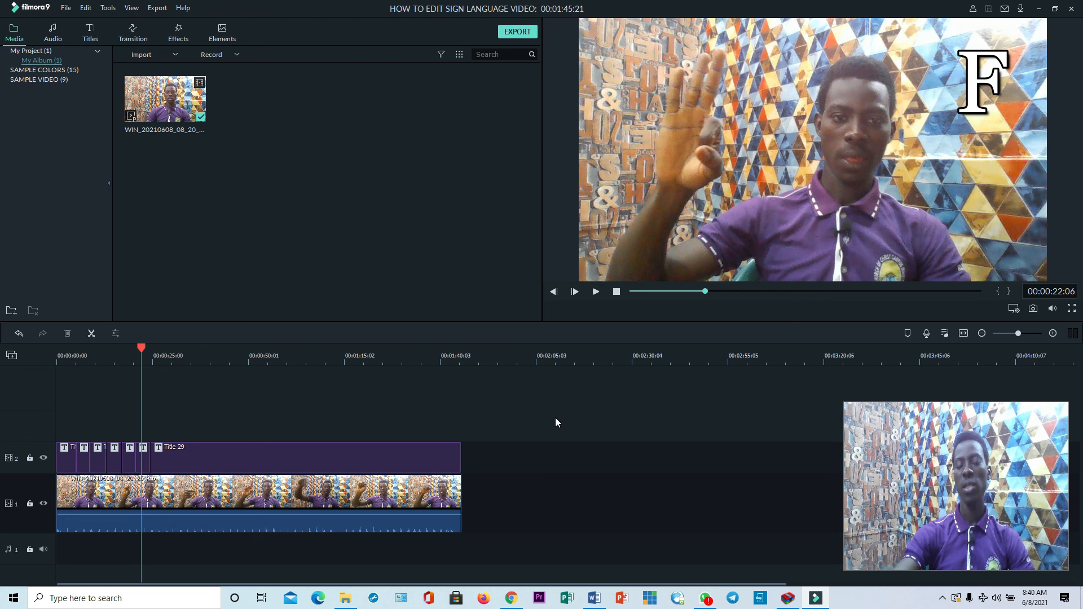